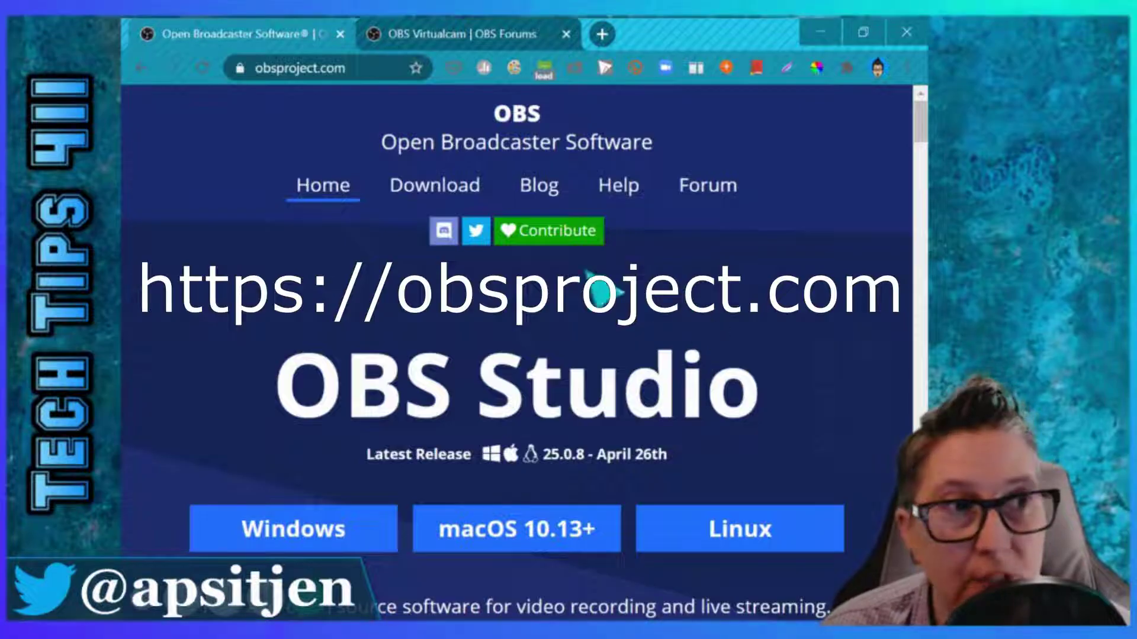
Scroll the obsproject.com page to review the OBS Studio 25.0.8 Windows, macOS and Linux downloads
{"action": "scroll", "coordinate": [737, 336], "scroll_direction": "down", "scroll_amount": 3}
{"action": "scroll", "coordinate": [736, 320], "scroll_direction": "down", "scroll_amount": 1}
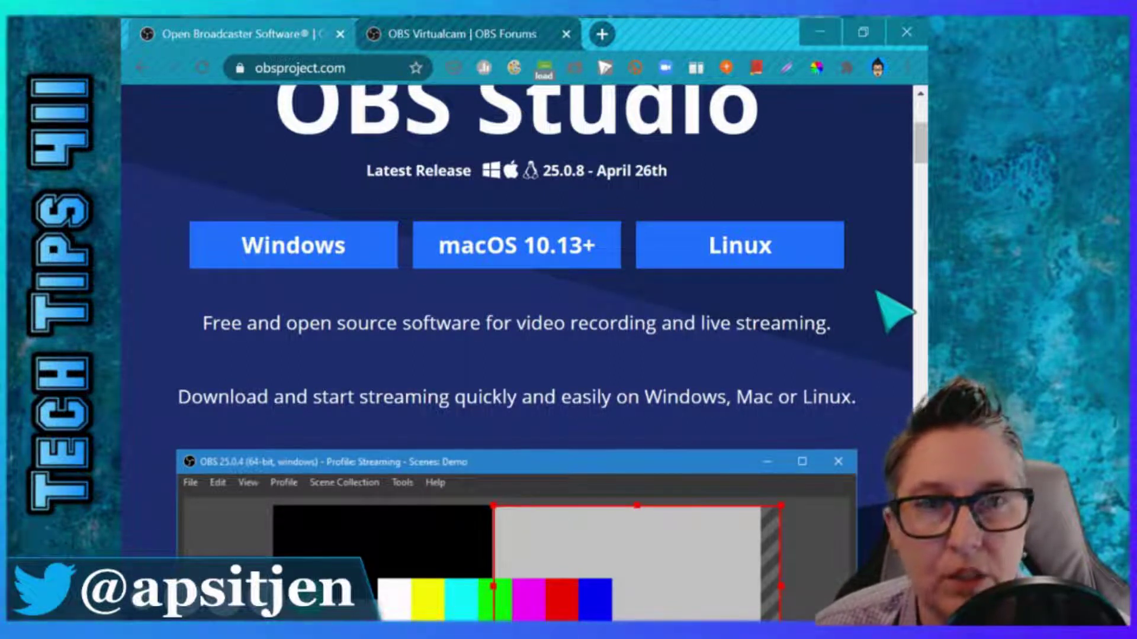
{"action": "scroll", "coordinate": [894, 311], "scroll_direction": "up", "scroll_amount": 2}
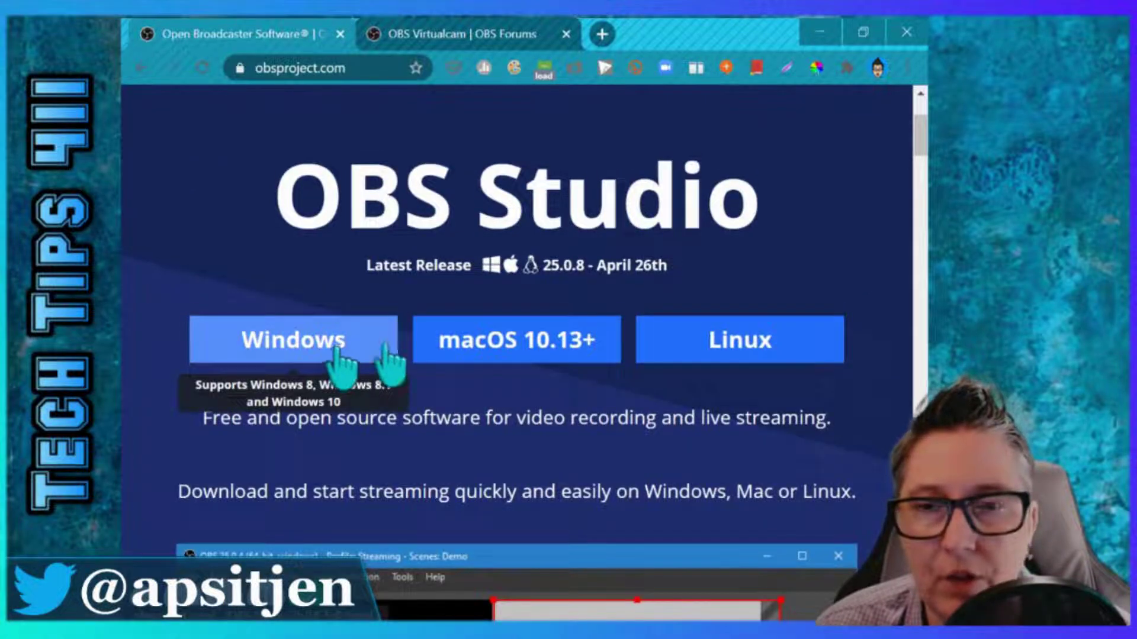
Open the OBS Virtualcam forum page, then its GitHub 2.0.5 release assets, and return to the first tab
{"action": "left_click", "coordinate": [488, 37]}
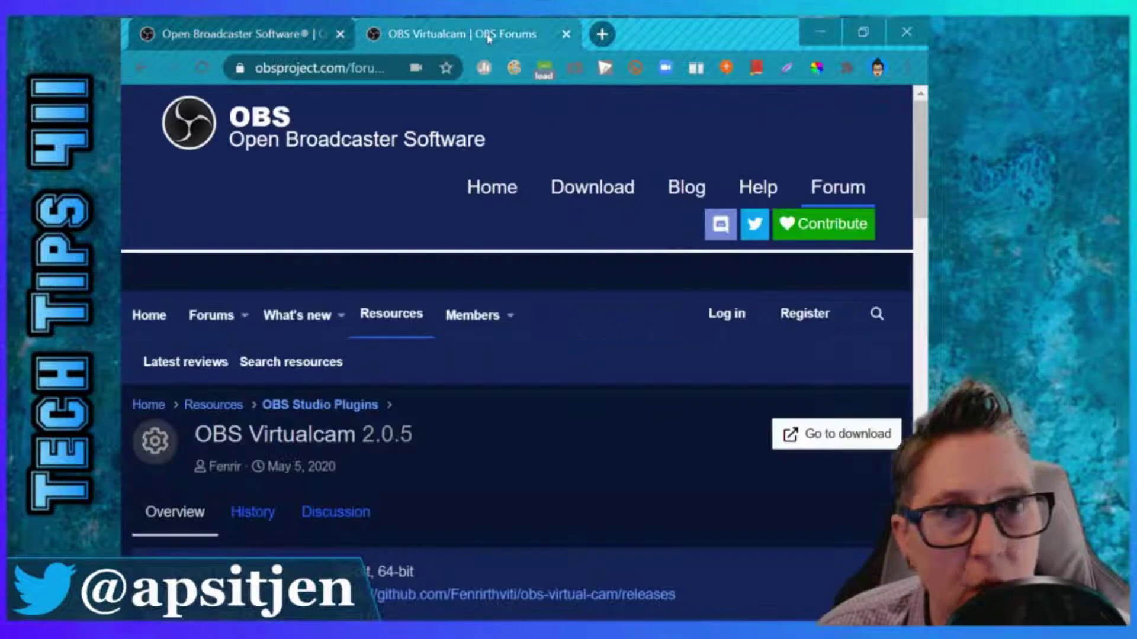
{"action": "scroll", "coordinate": [604, 435], "scroll_direction": "down", "scroll_amount": 2}
{"action": "left_click", "coordinate": [592, 497]}
{"action": "scroll", "coordinate": [618, 397], "scroll_direction": "down", "scroll_amount": 2}
{"action": "scroll", "coordinate": [618, 397], "scroll_direction": "down", "scroll_amount": 3}
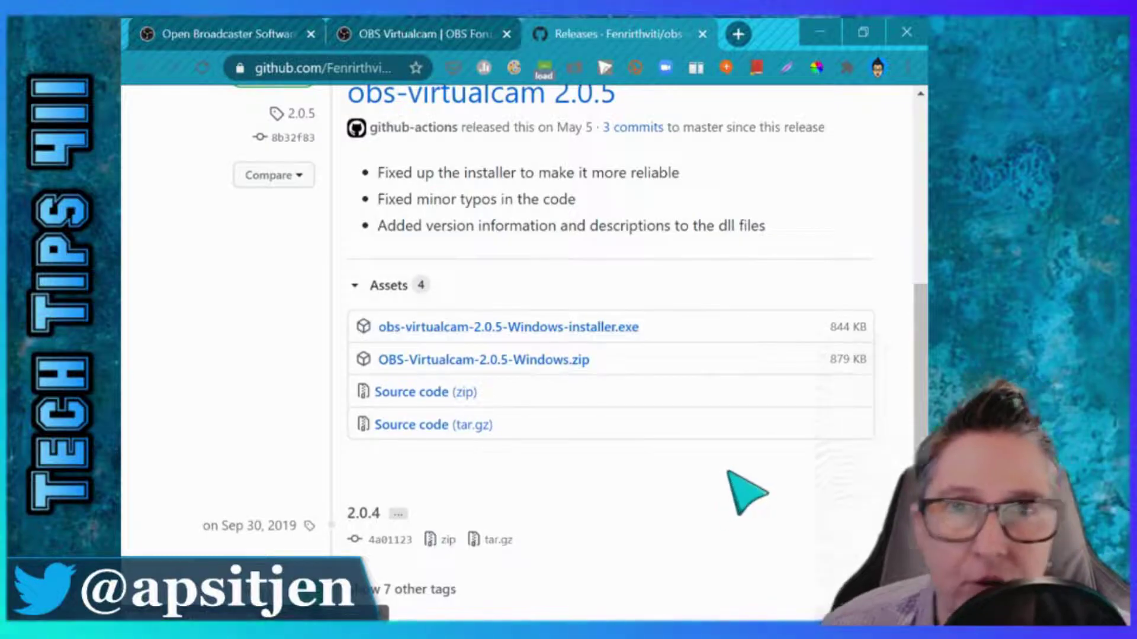
{"action": "key", "text": "ctrl+1"}
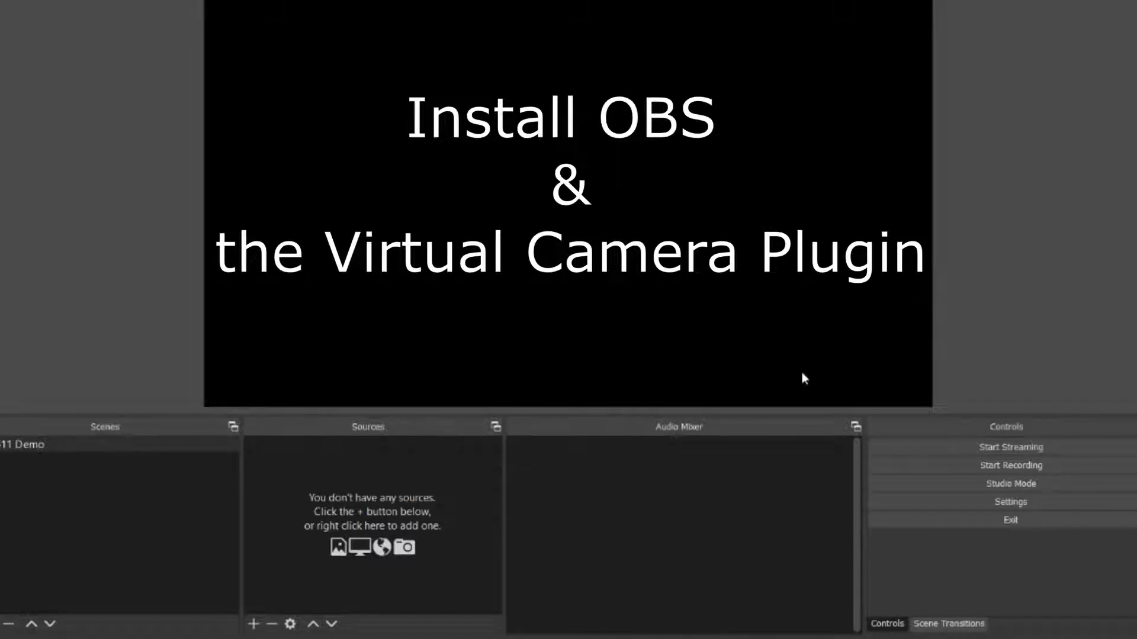
Switch the scene collection to Streamyard GREENSCREEN with its Tech Tips 411 layout
{"action": "right_click", "coordinate": [43, 444]}
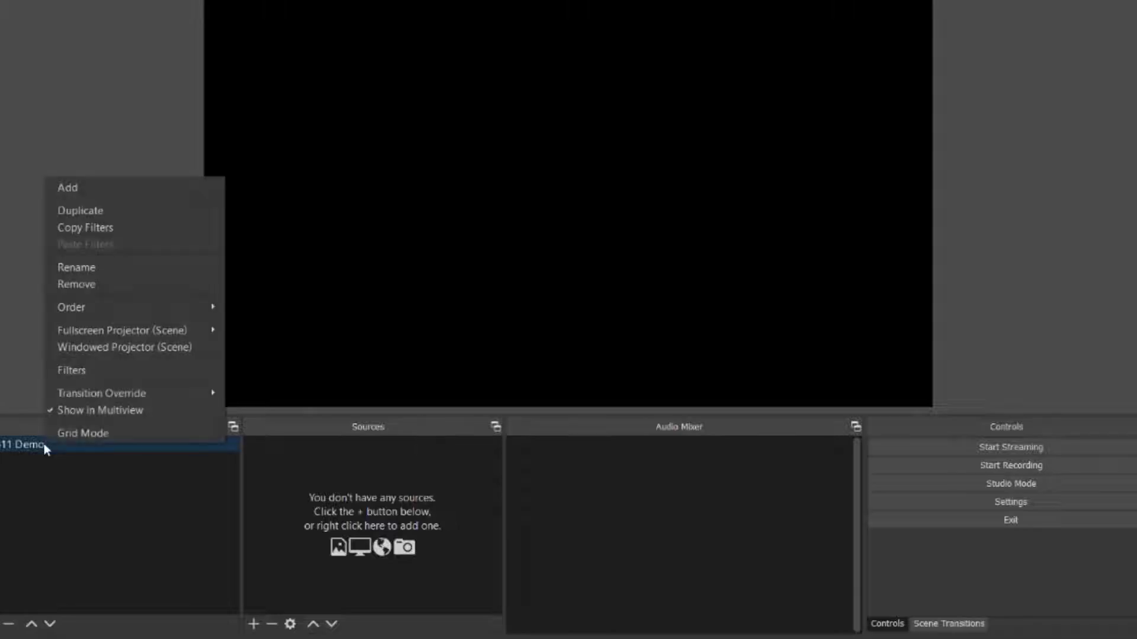
{"action": "left_click", "coordinate": [155, 565]}
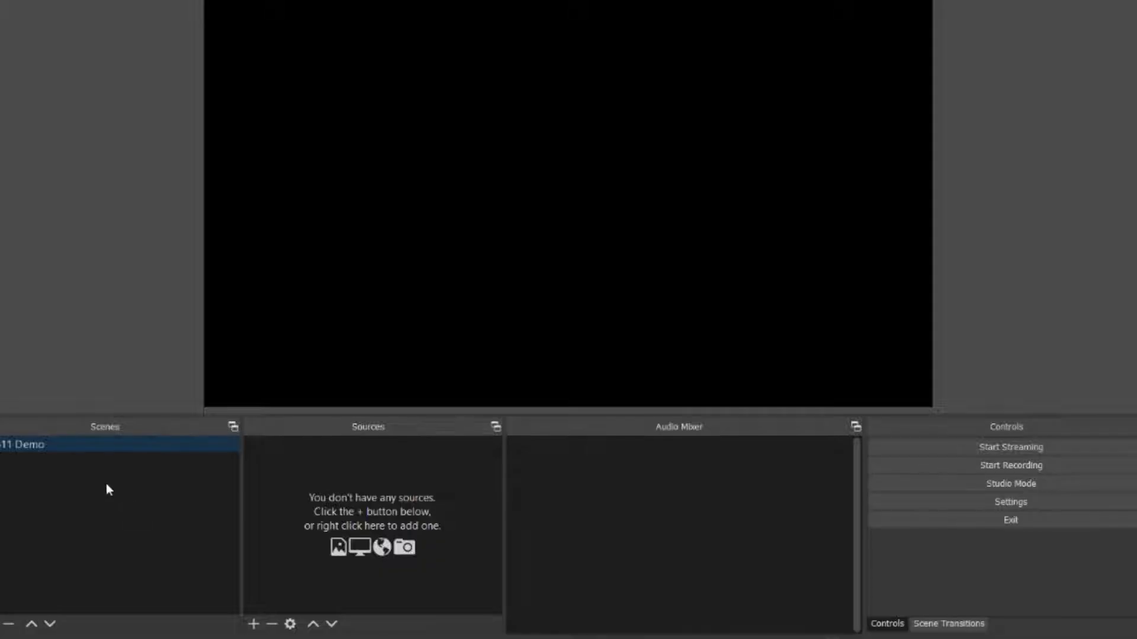
{"action": "key", "text": "alt+c"}
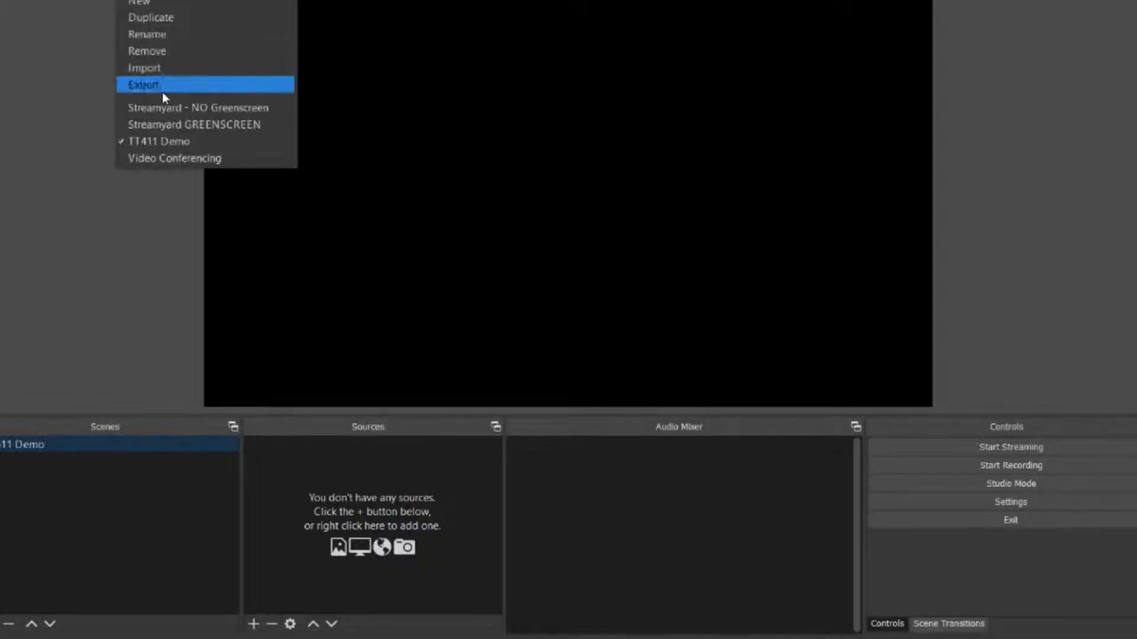
{"action": "left_click", "coordinate": [162, 124]}
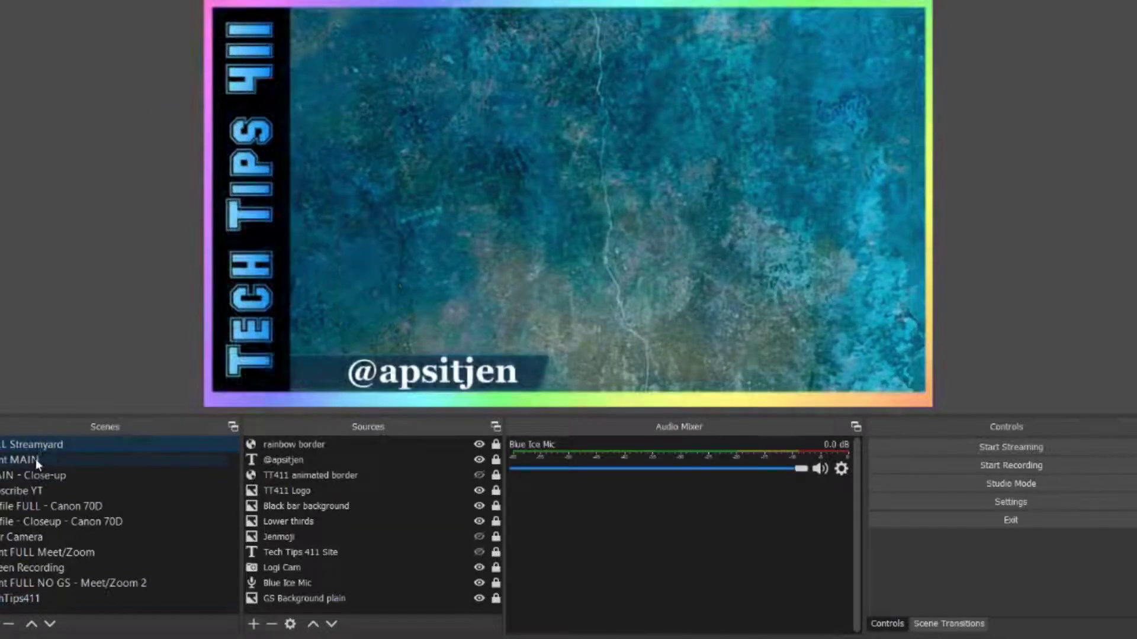
Preview the MAIN and camera scenes, then load the empty TT411 Demo scene collection
{"action": "left_click", "coordinate": [35, 459]}
{"action": "left_click", "coordinate": [30, 537]}
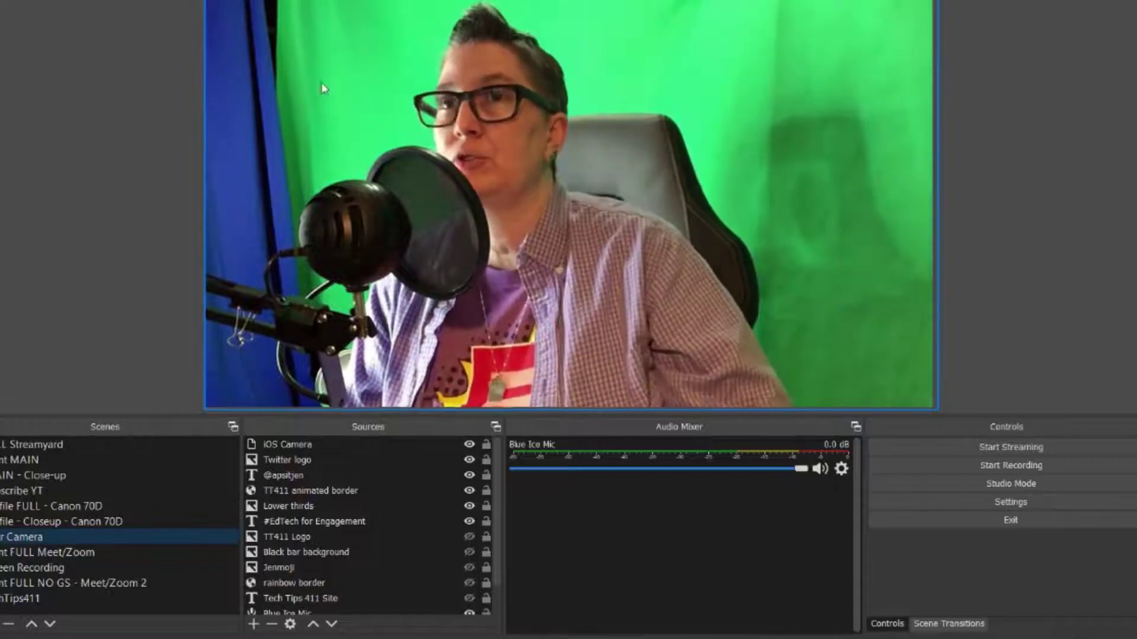
{"action": "key", "text": "alt+s"}
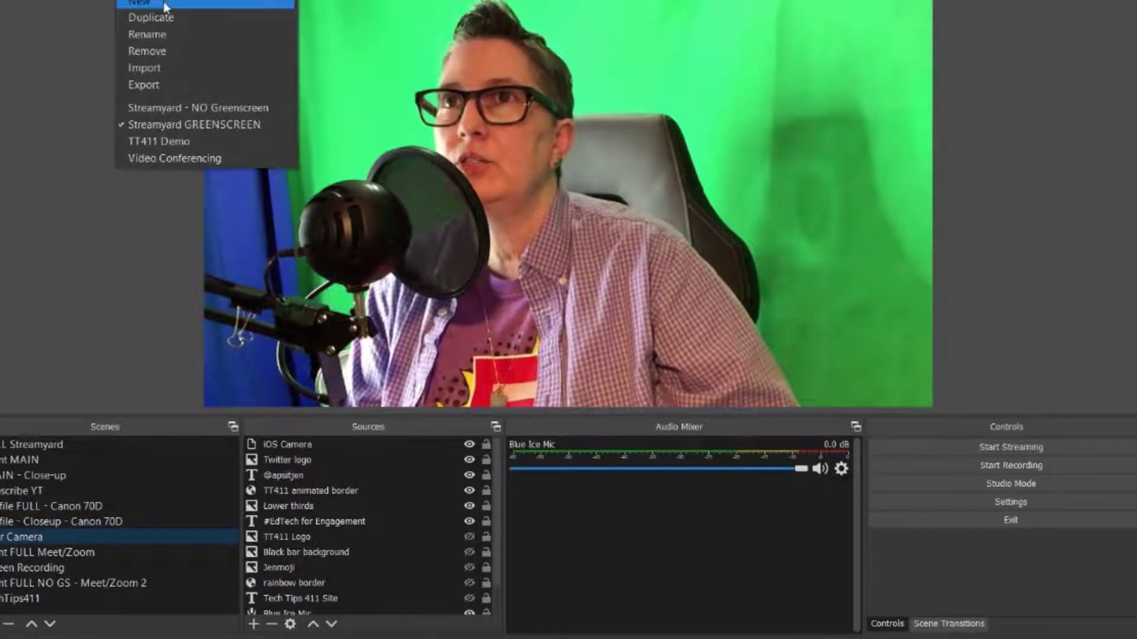
{"action": "left_click", "coordinate": [166, 141]}
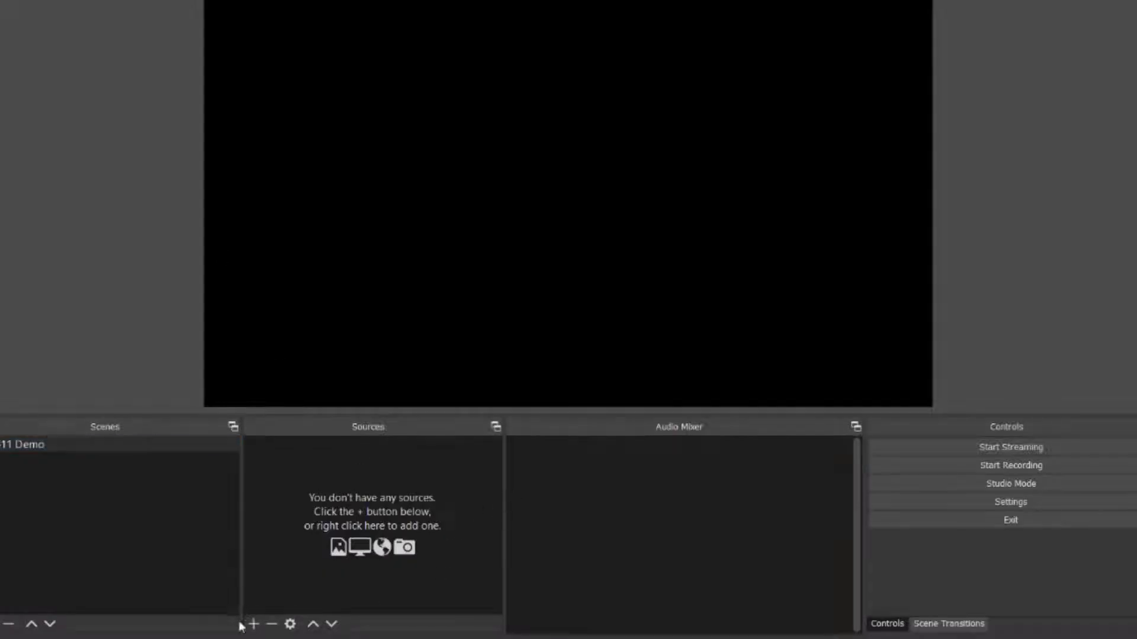
Add an iOS Camera source named iOS Camera 2 and stretch its feed to fill the canvas
{"action": "left_click", "coordinate": [255, 626]}
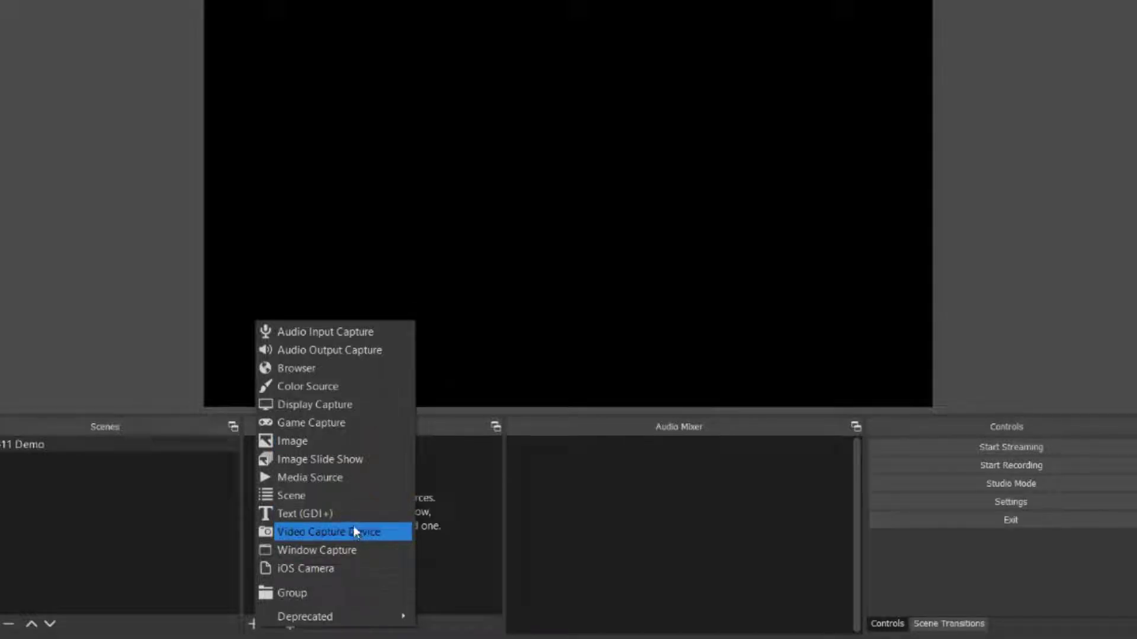
{"action": "left_click", "coordinate": [341, 567]}
{"action": "key", "text": "Return"}
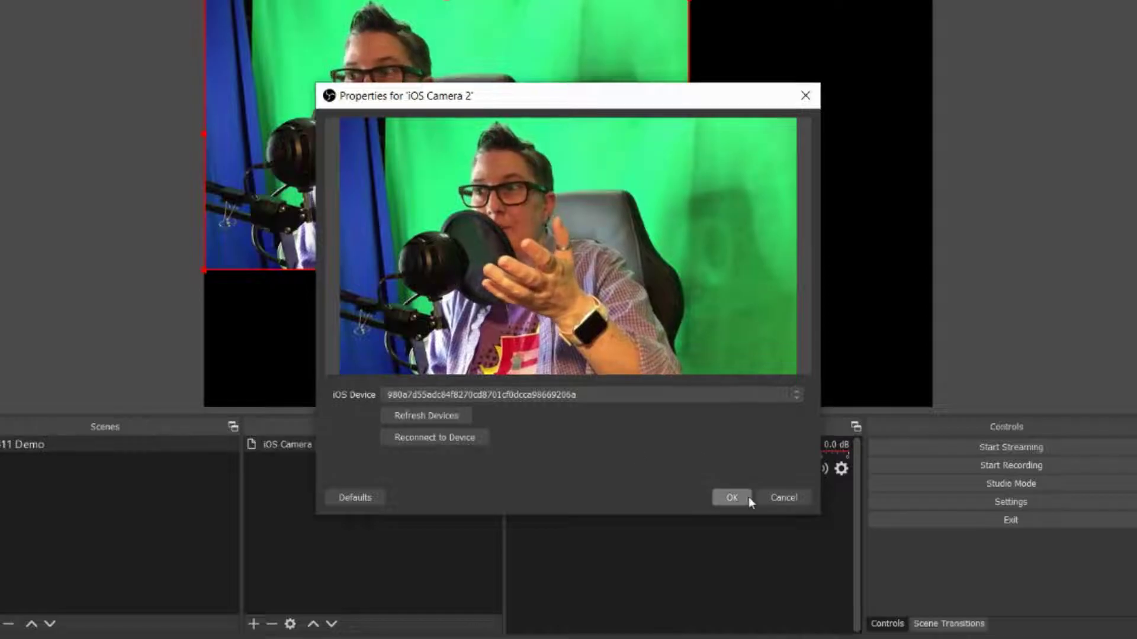
{"action": "left_click", "coordinate": [733, 497]}
{"action": "left_click_drag", "start_coordinate": [627, 280], "coordinate": [888, 405]}
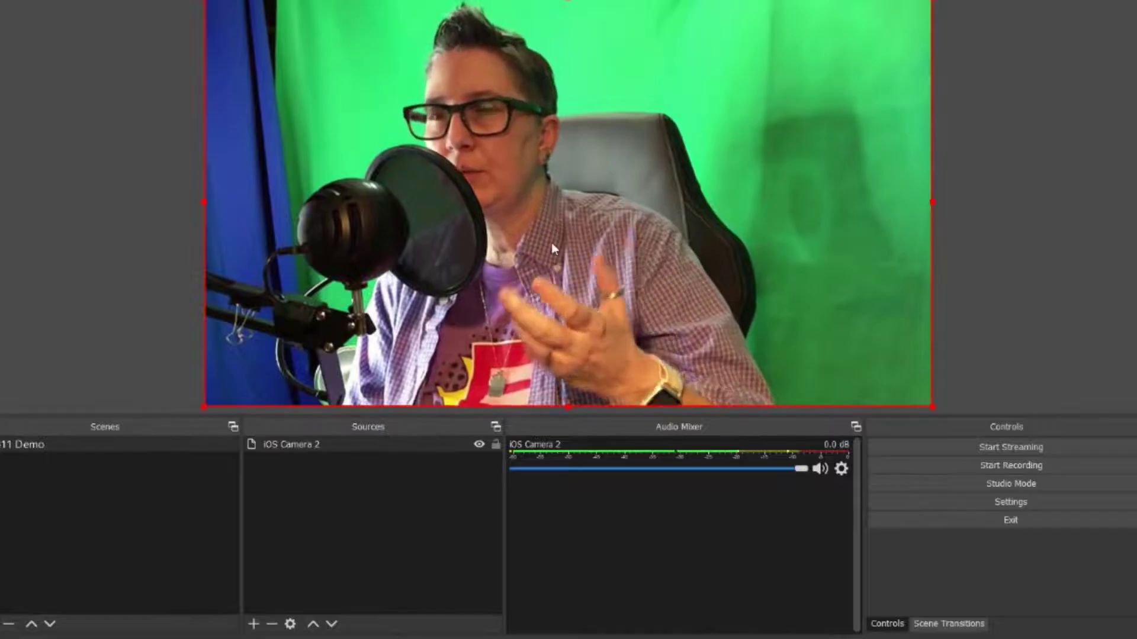
Give iOS Camera 2 a default green Chroma Key filter to key out the green screen
{"action": "right_click", "coordinate": [309, 444]}
{"action": "left_click", "coordinate": [336, 422]}
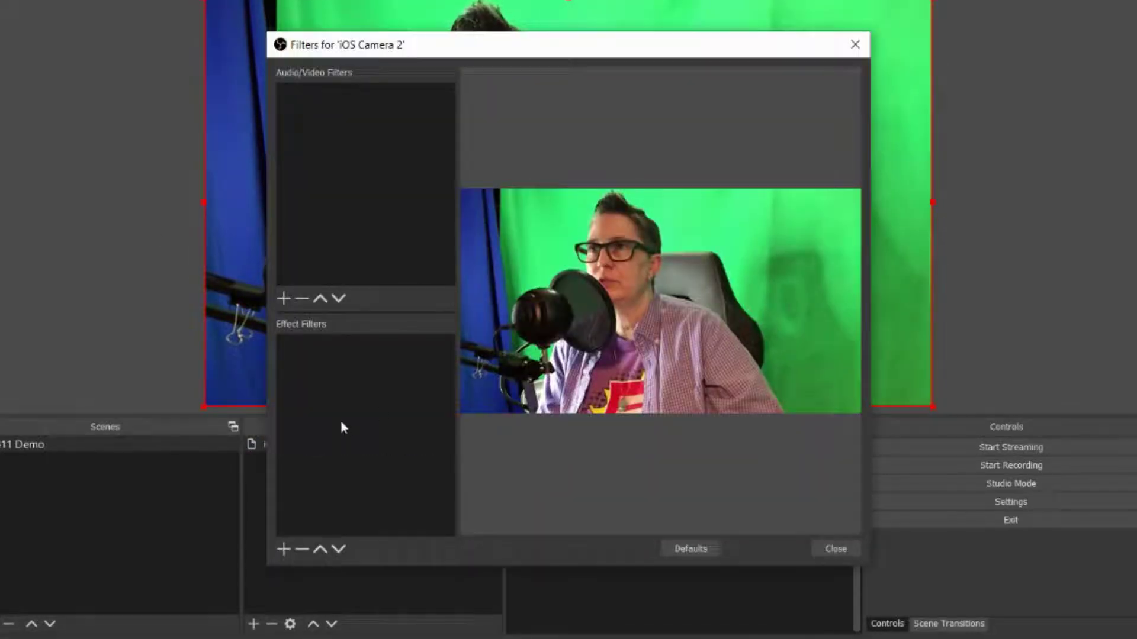
{"action": "left_click", "coordinate": [284, 550]}
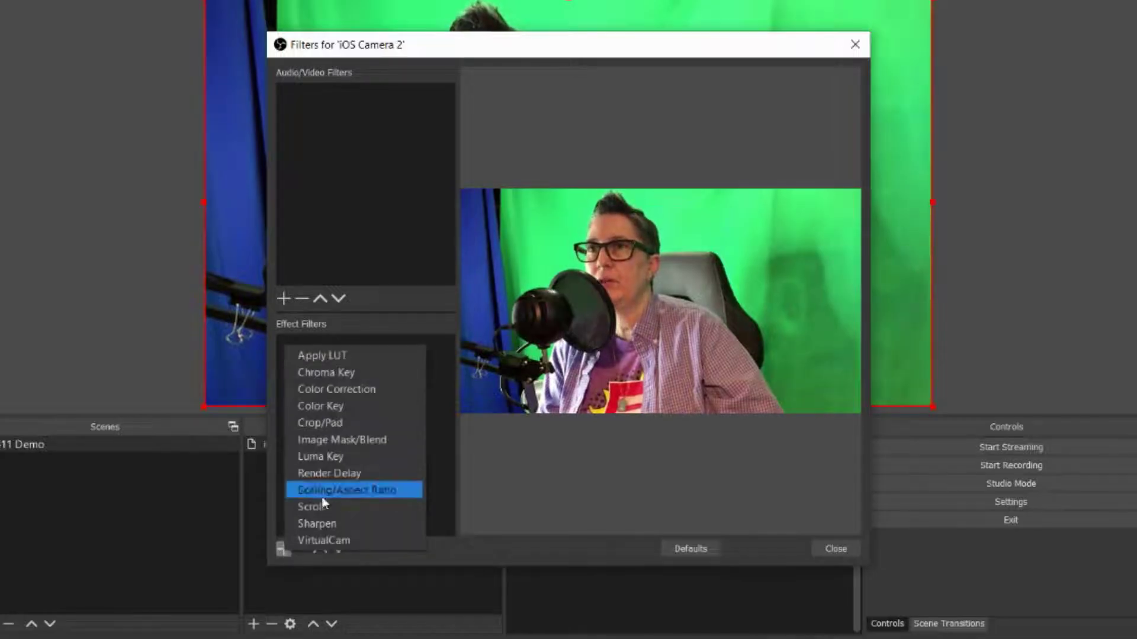
{"action": "left_click", "coordinate": [341, 374]}
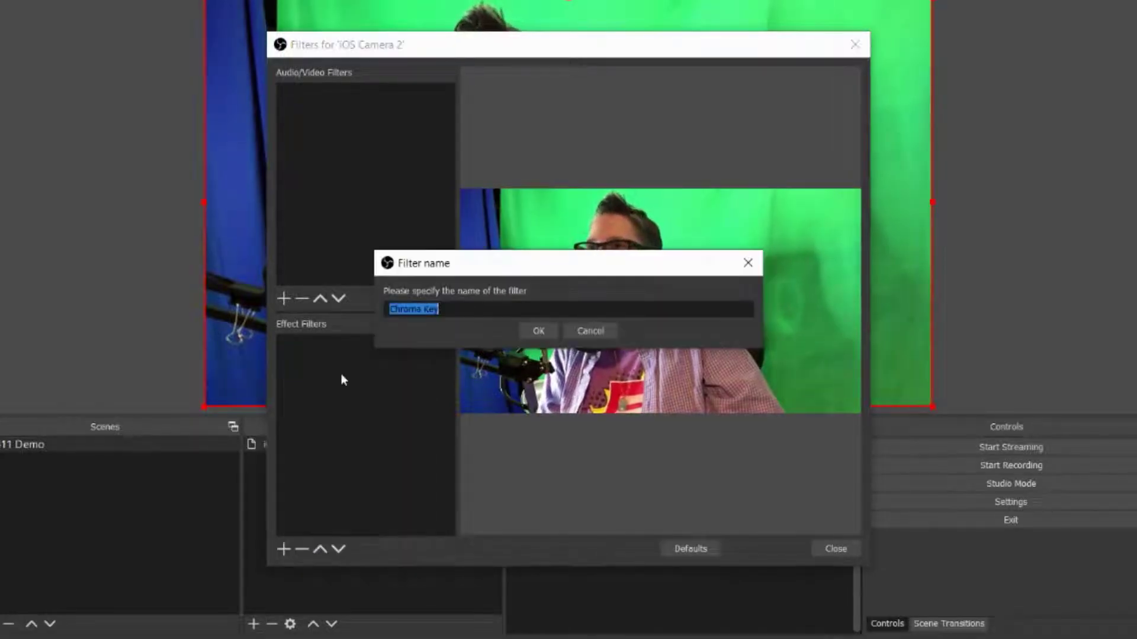
{"action": "left_click", "coordinate": [540, 331]}
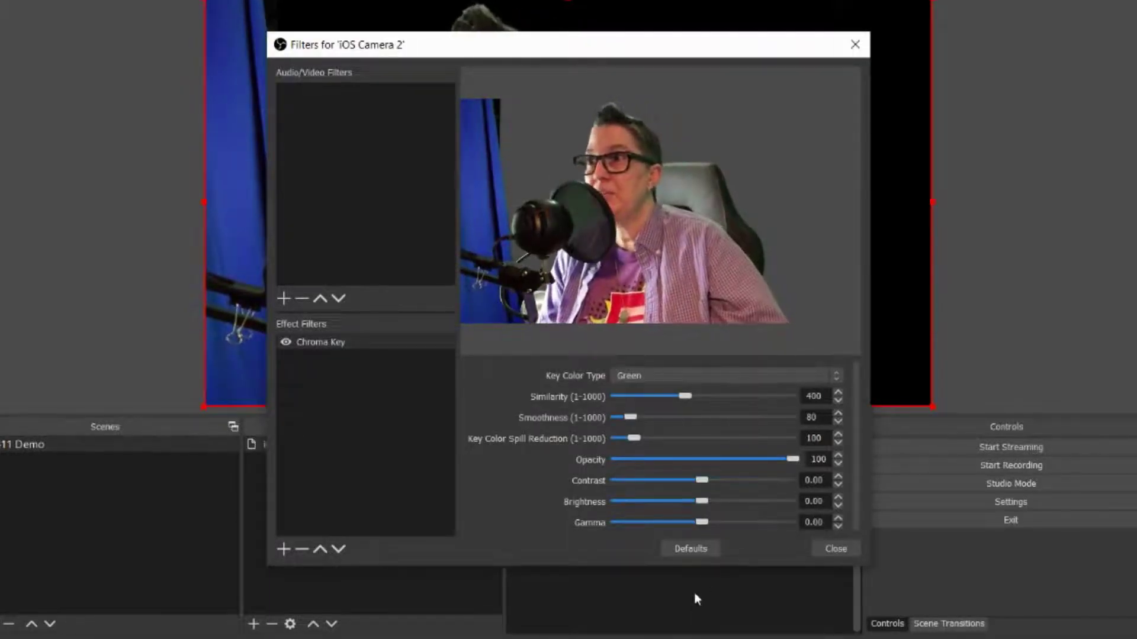
{"action": "left_click", "coordinate": [833, 549]}
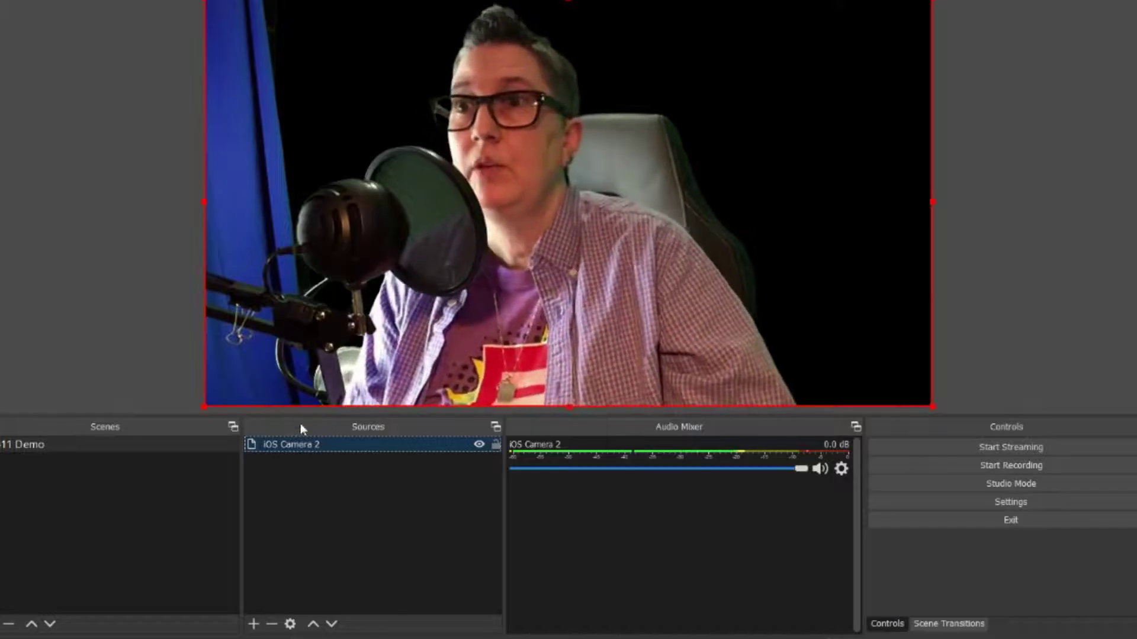
Create a new Image source named Background
{"action": "left_click", "coordinate": [252, 625]}
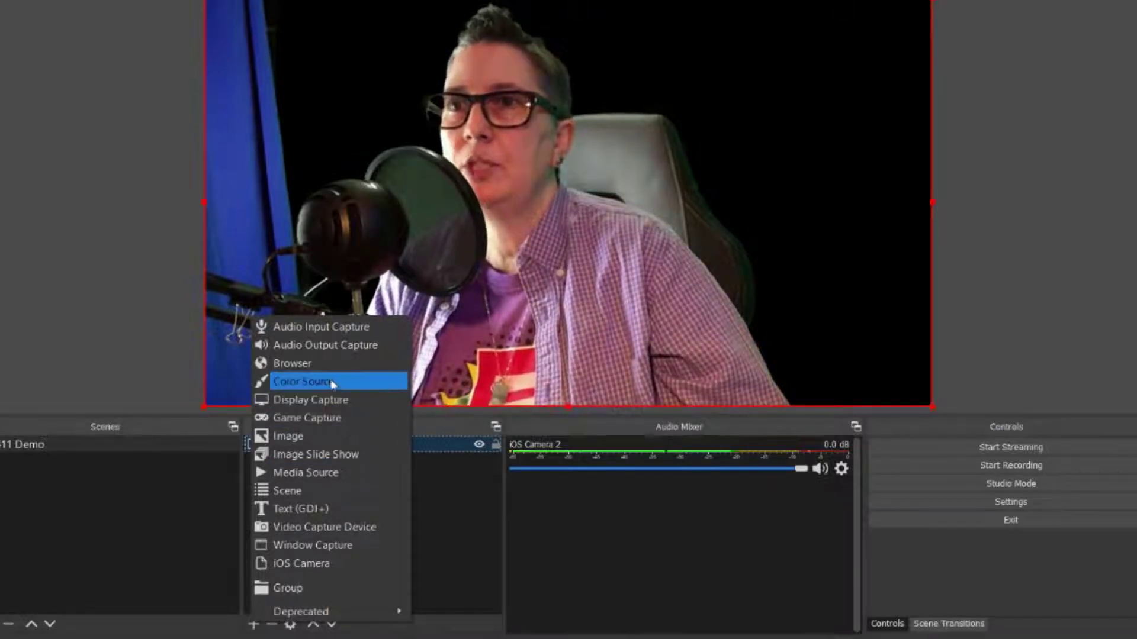
{"action": "left_click", "coordinate": [329, 437]}
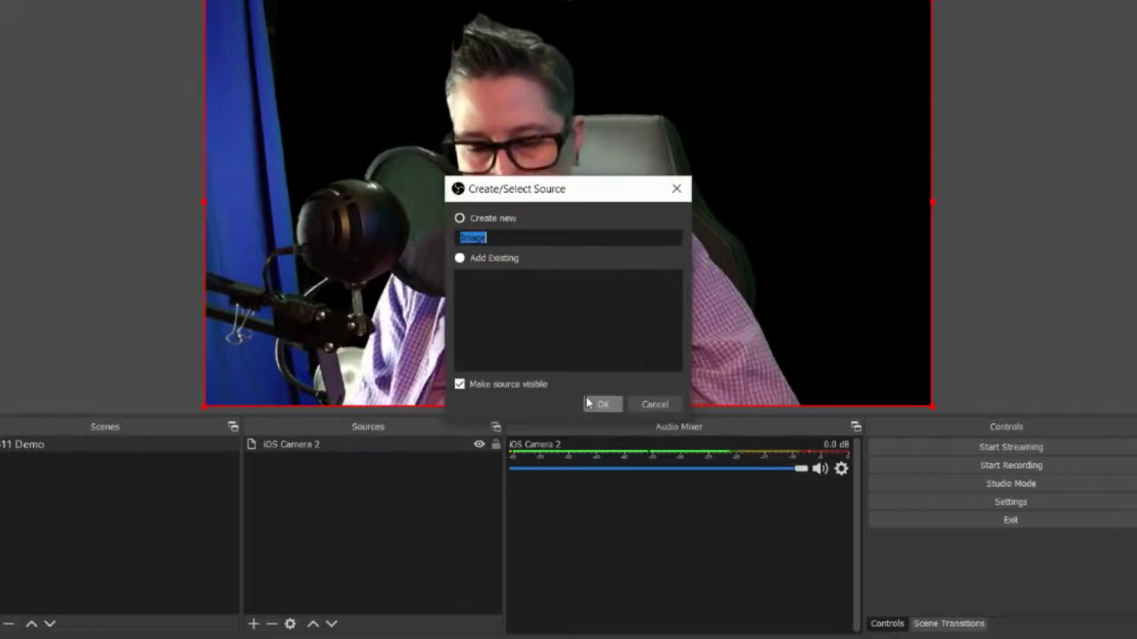
{"action": "type", "text": "Background"}
{"action": "left_click", "coordinate": [619, 406]}
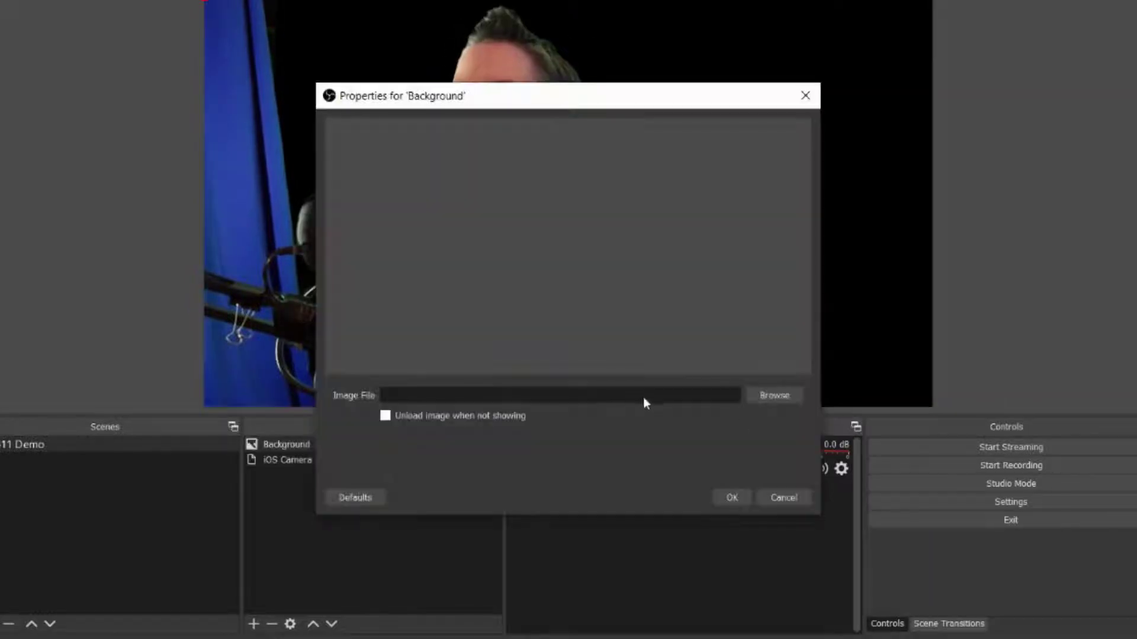
Set Background to HD0365.mp4 from OBS Streaming Resources and place it beneath iOS Camera 2
{"action": "left_click", "coordinate": [776, 397]}
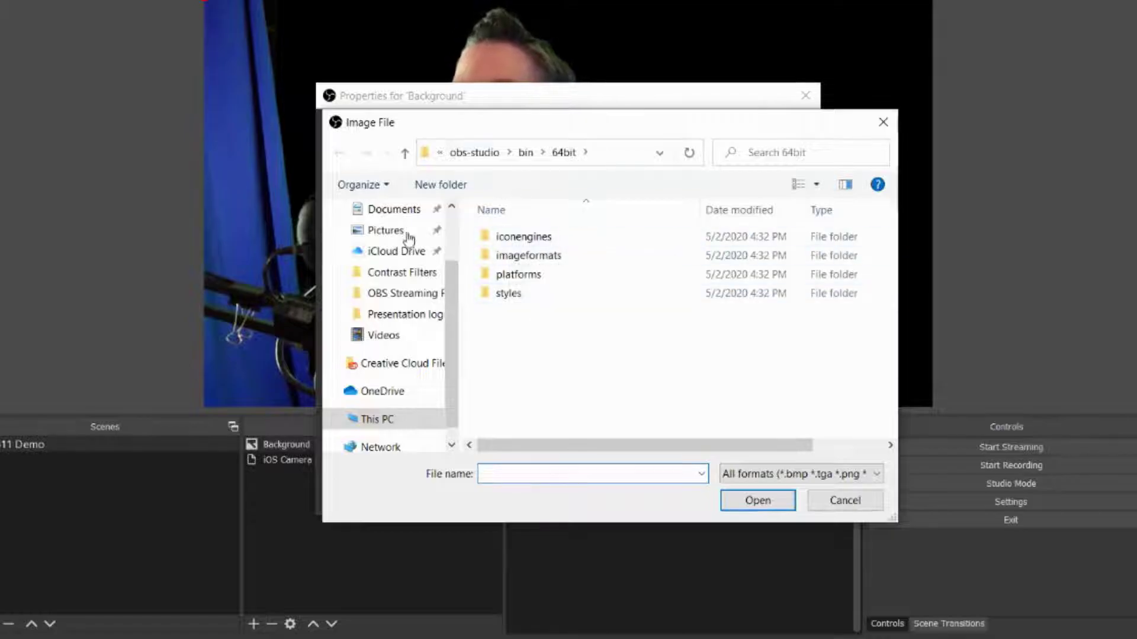
{"action": "scroll", "coordinate": [450, 308], "scroll_direction": "up", "scroll_amount": 3}
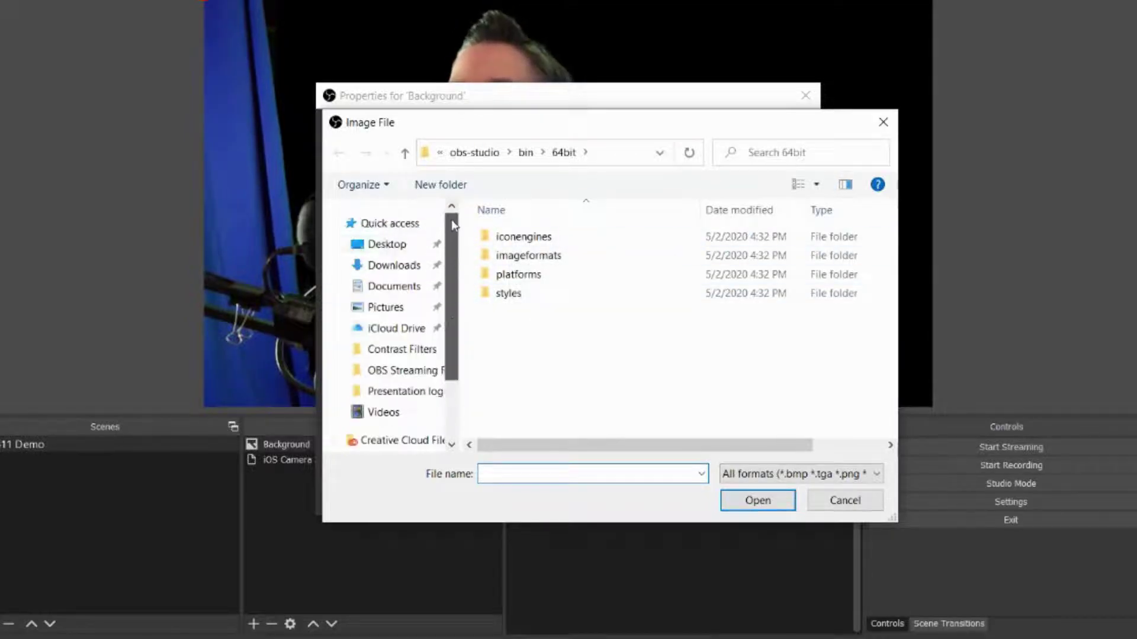
{"action": "left_click", "coordinate": [388, 244]}
{"action": "double_click", "coordinate": [501, 323]}
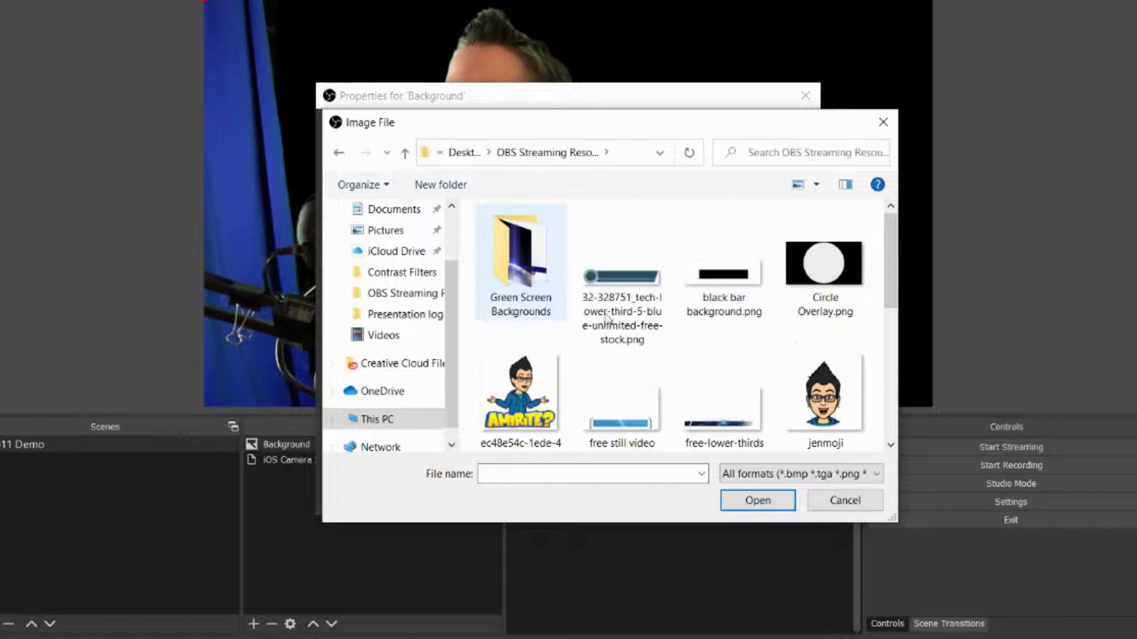
{"action": "left_click_drag", "start_coordinate": [890, 309], "coordinate": [889, 322]}
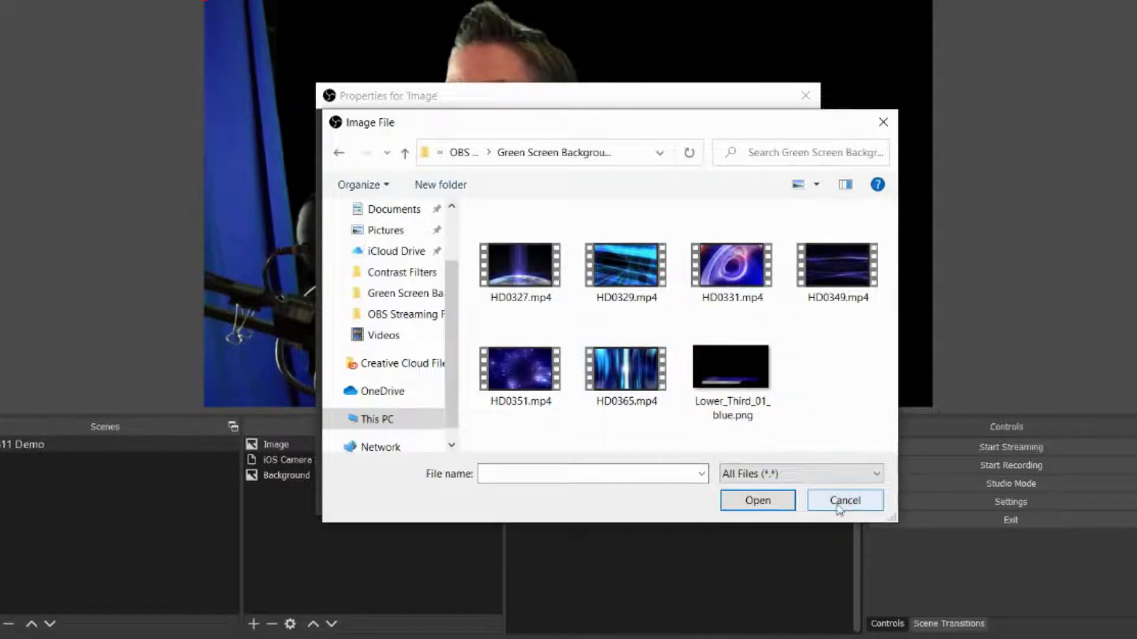
{"action": "double_click", "coordinate": [623, 372]}
{"action": "left_click", "coordinate": [732, 500]}
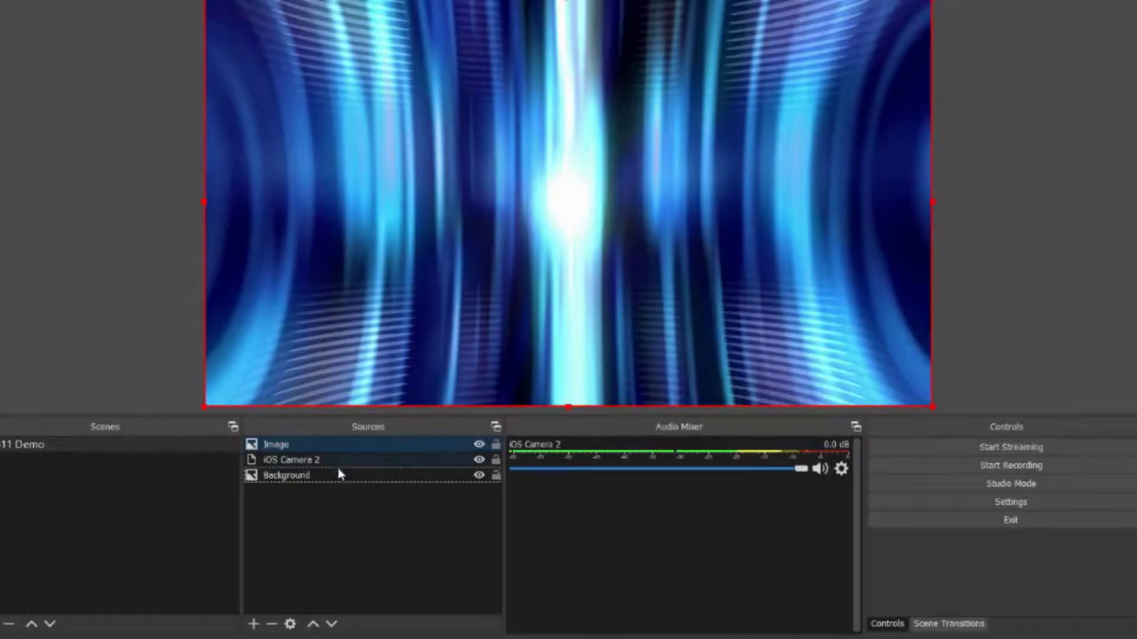
{"action": "left_click_drag", "start_coordinate": [330, 471], "coordinate": [329, 467]}
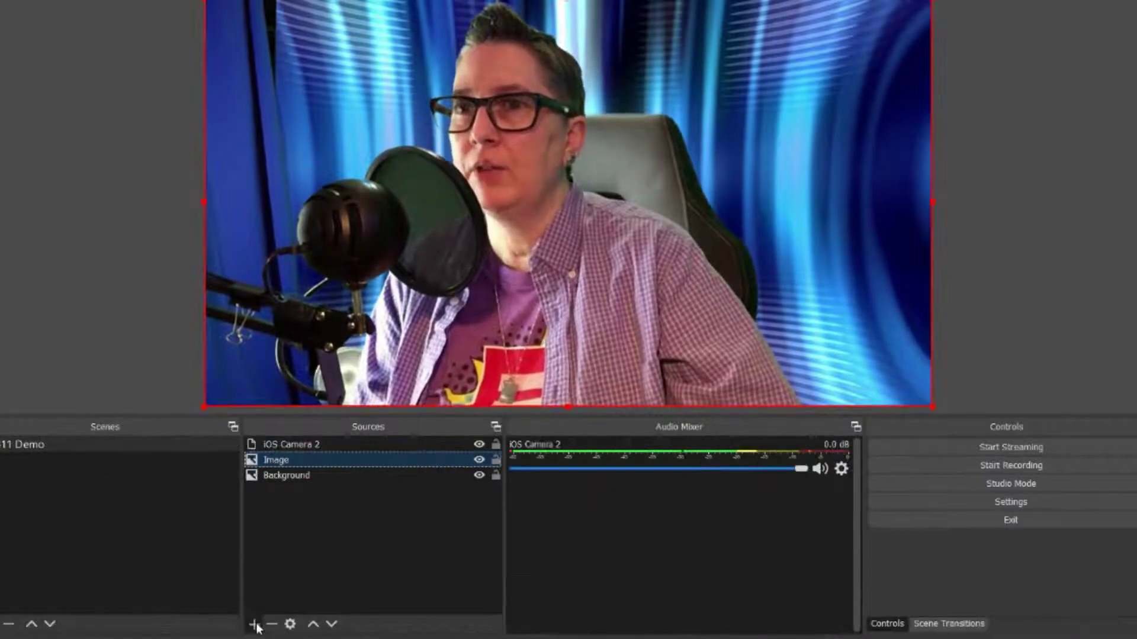
Add an Image 2 source showing tech tips 411 logo.png
{"action": "left_click", "coordinate": [253, 625]}
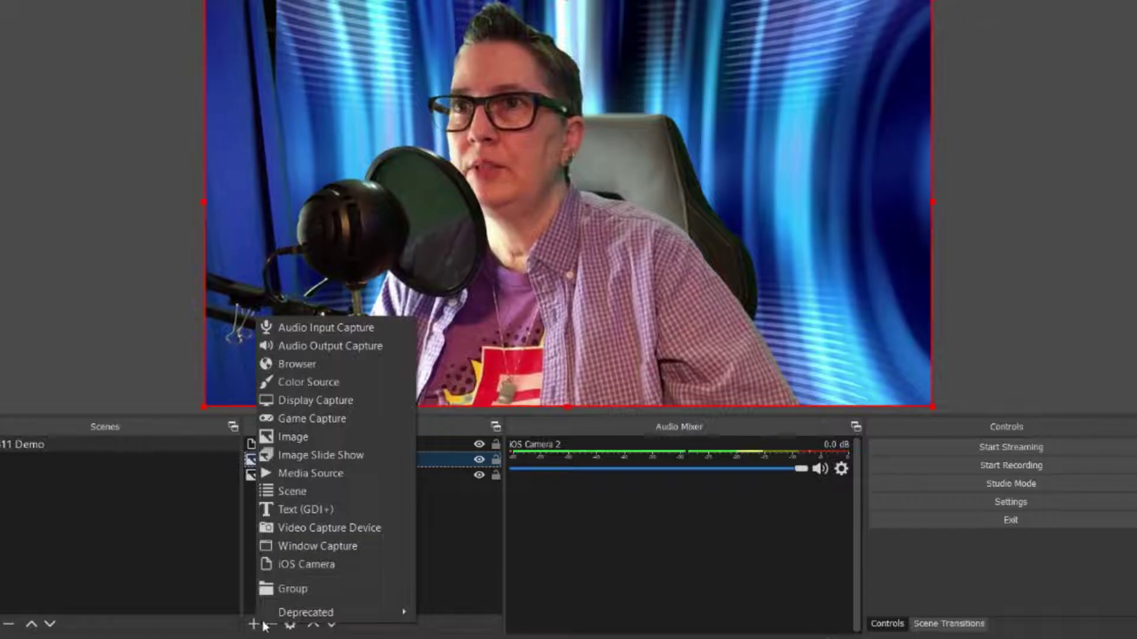
{"action": "left_click", "coordinate": [333, 445]}
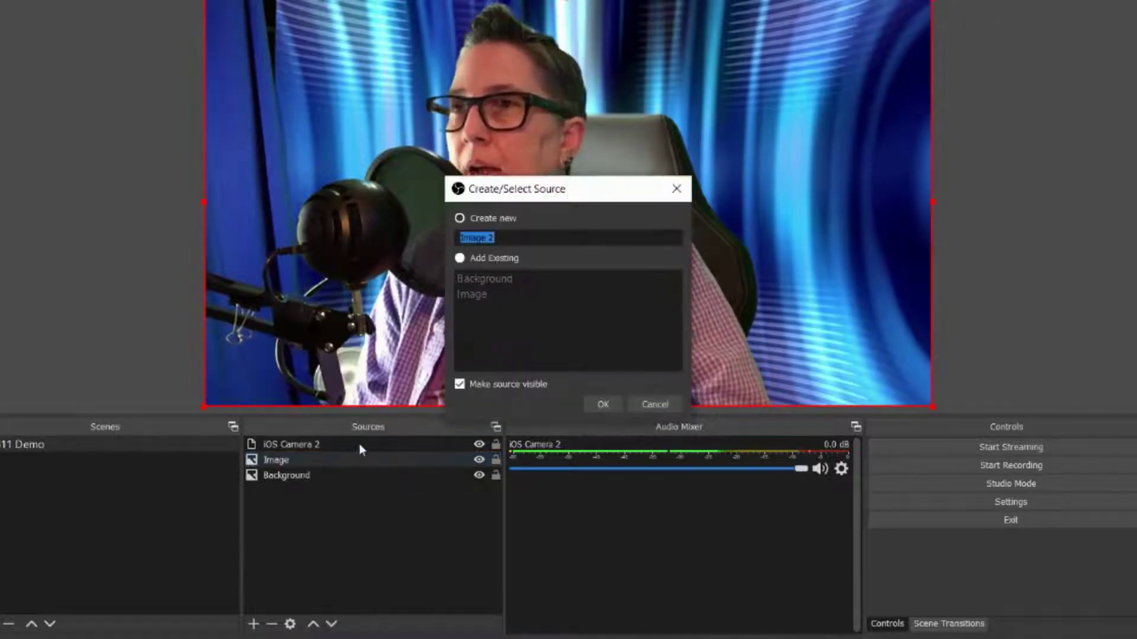
{"action": "left_click", "coordinate": [603, 403]}
{"action": "left_click", "coordinate": [773, 397]}
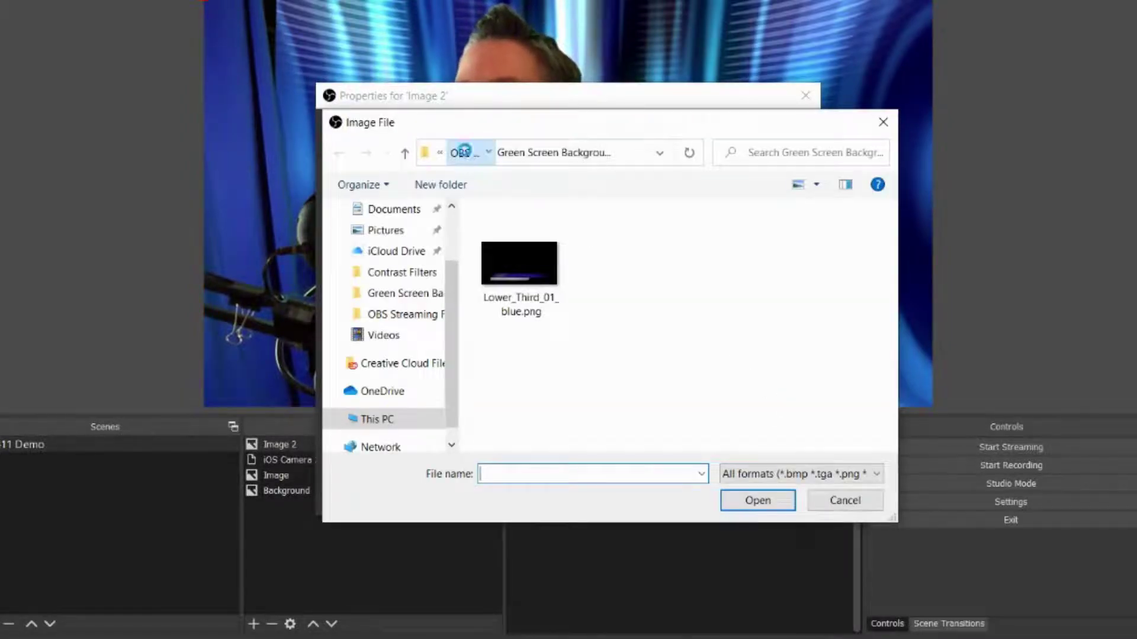
{"action": "left_click", "coordinate": [462, 153]}
{"action": "left_click_drag", "start_coordinate": [888, 294], "coordinate": [893, 404]}
{"action": "double_click", "coordinate": [520, 402]}
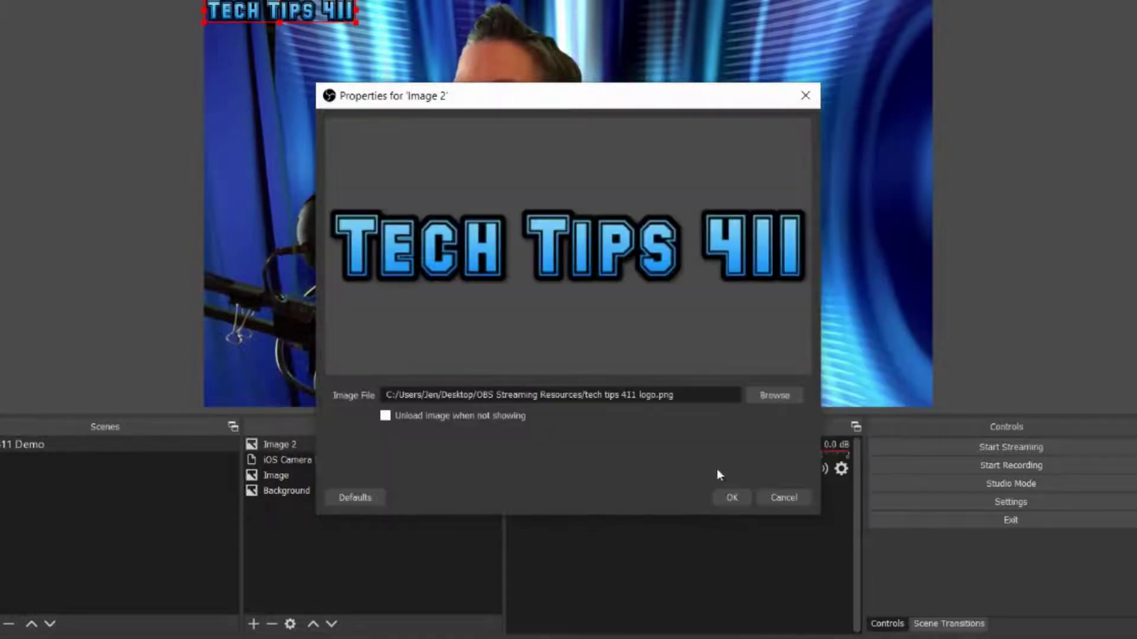
{"action": "left_click", "coordinate": [732, 498]}
Lock iOS Camera 2 and move the Tech Tips 411 logo to the top-right corner
{"action": "mouse_move", "coordinate": [319, 13]}
{"action": "left_mouse_down"}
{"action": "mouse_move", "coordinate": [335, 59]}
{"action": "mouse_move", "coordinate": [405, 103]}
{"action": "mouse_move", "coordinate": [385, 87]}
{"action": "mouse_move", "coordinate": [650, 18]}
{"action": "mouse_move", "coordinate": [439, 57]}
{"action": "mouse_move", "coordinate": [314, 45]}
{"action": "left_mouse_up"}
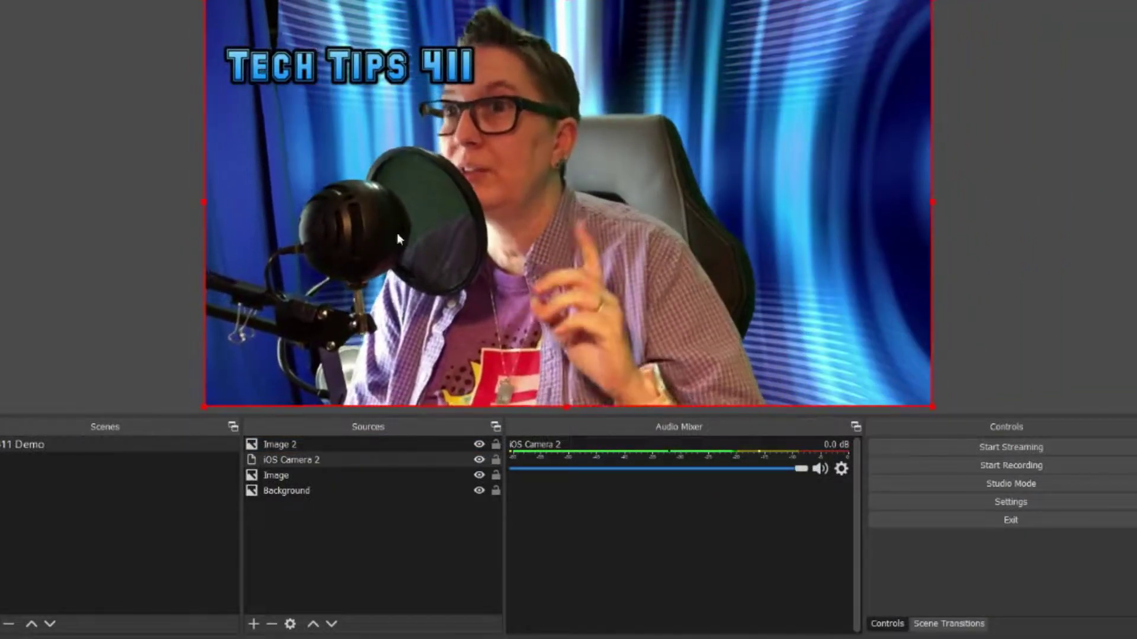
{"action": "left_click", "coordinate": [493, 459]}
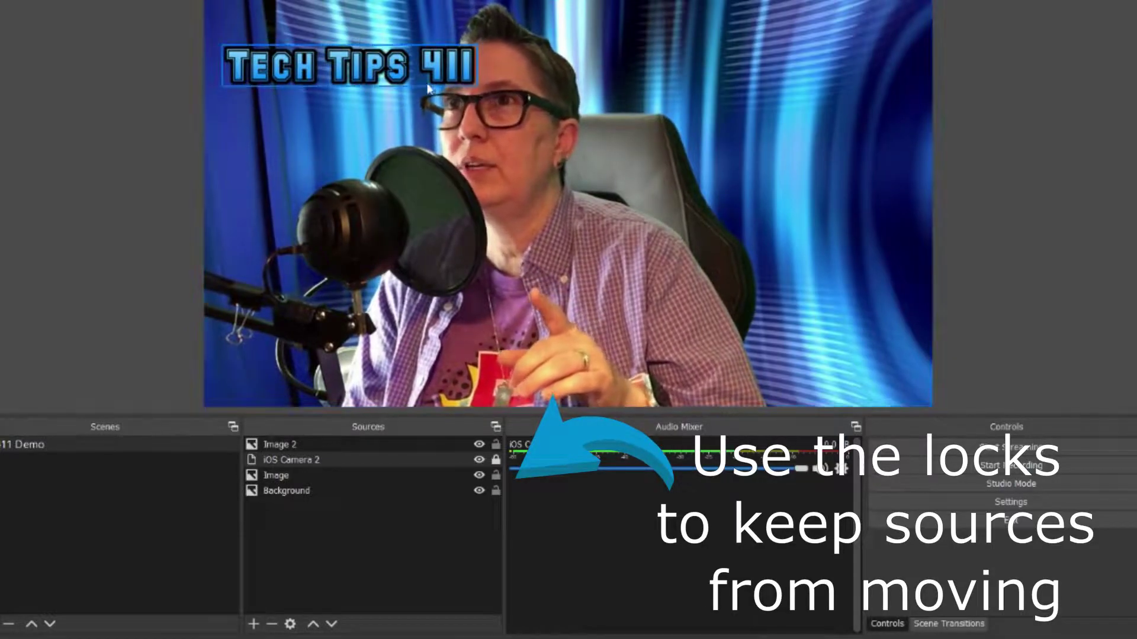
{"action": "left_click_drag", "start_coordinate": [330, 70], "coordinate": [741, 48]}
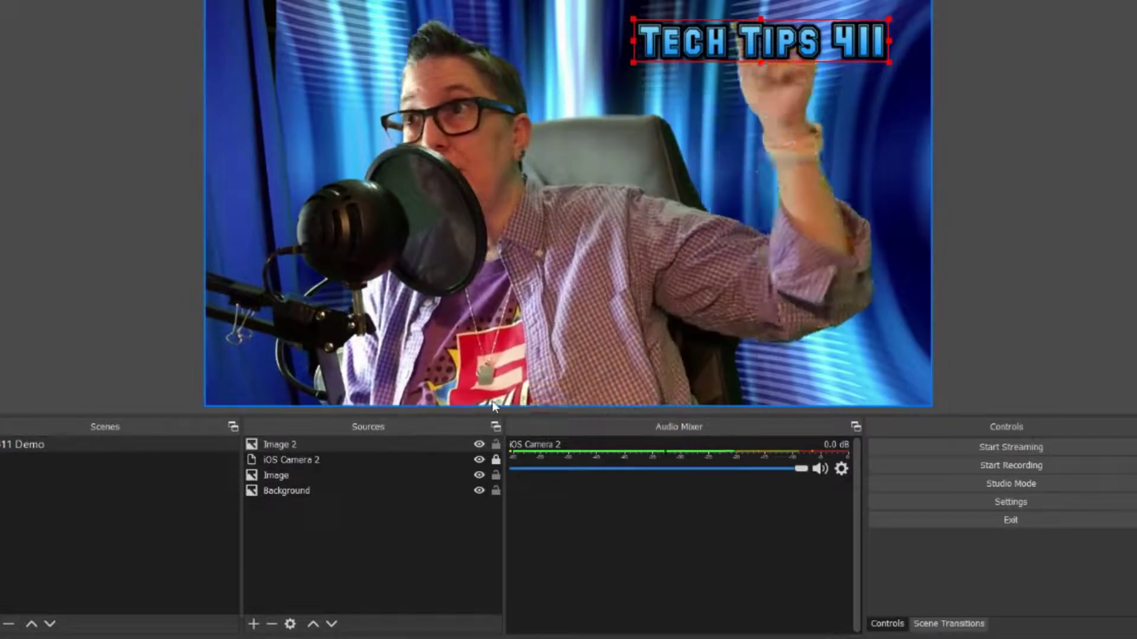
Add an Image 3 source with the cartoon avatar headshot and shift it right on the canvas
{"action": "left_click", "coordinate": [252, 624]}
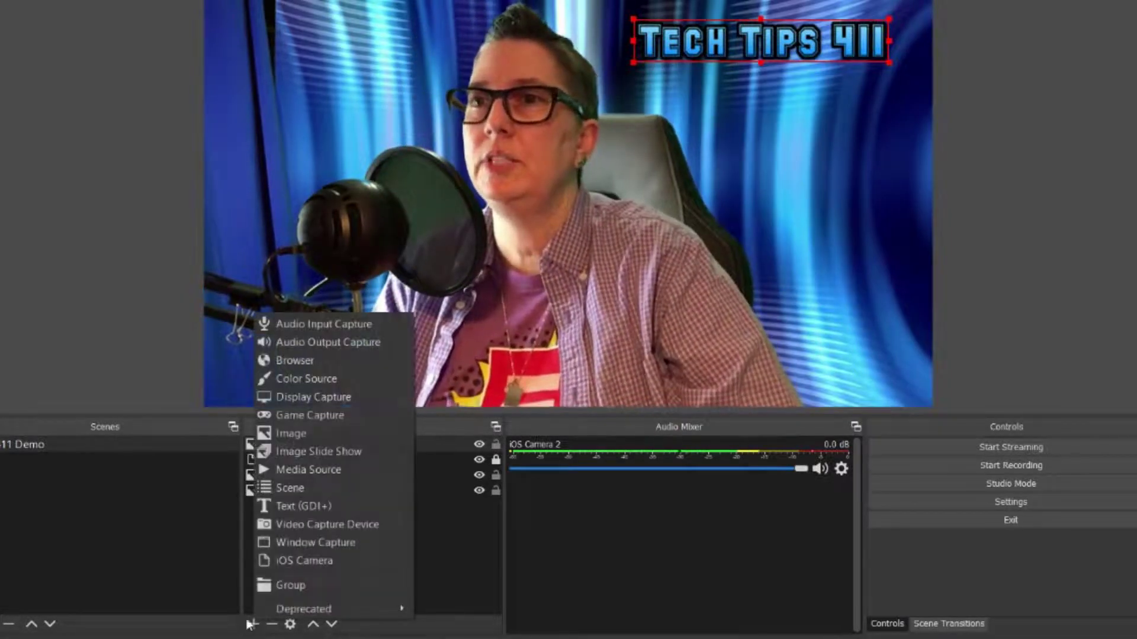
{"action": "left_click", "coordinate": [322, 432]}
{"action": "left_click", "coordinate": [604, 402]}
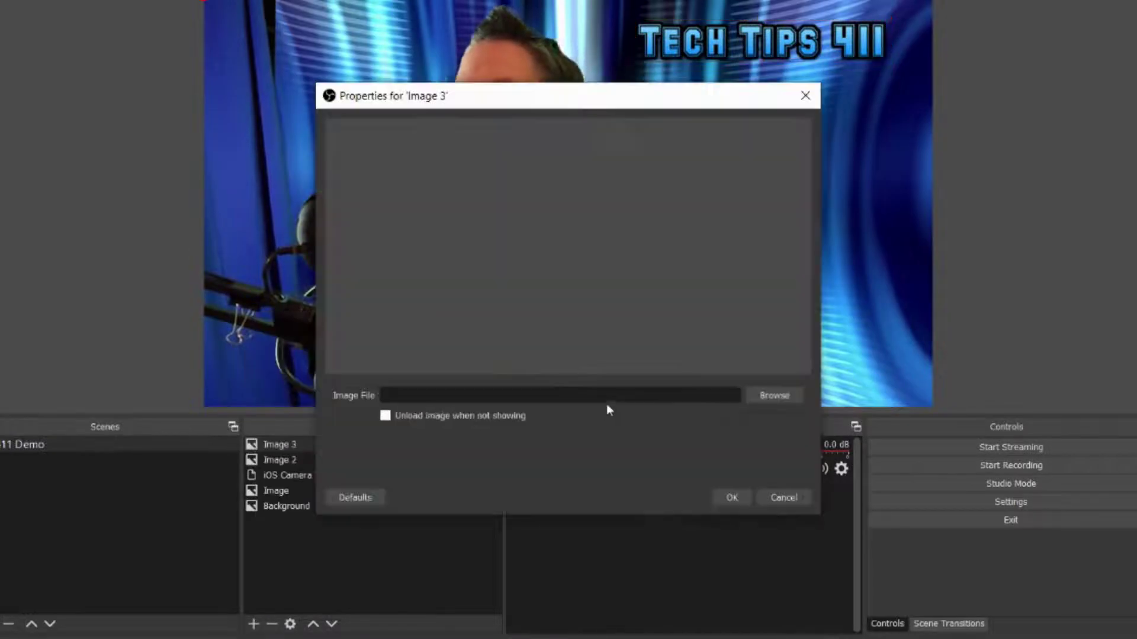
{"action": "left_click", "coordinate": [774, 396]}
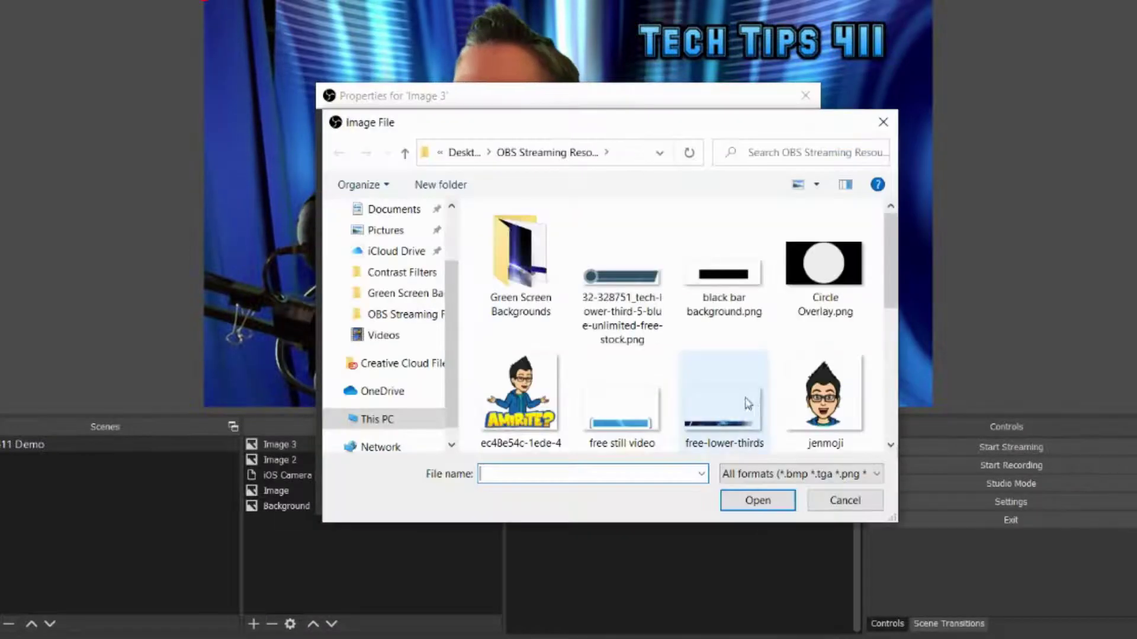
{"action": "double_click", "coordinate": [823, 397]}
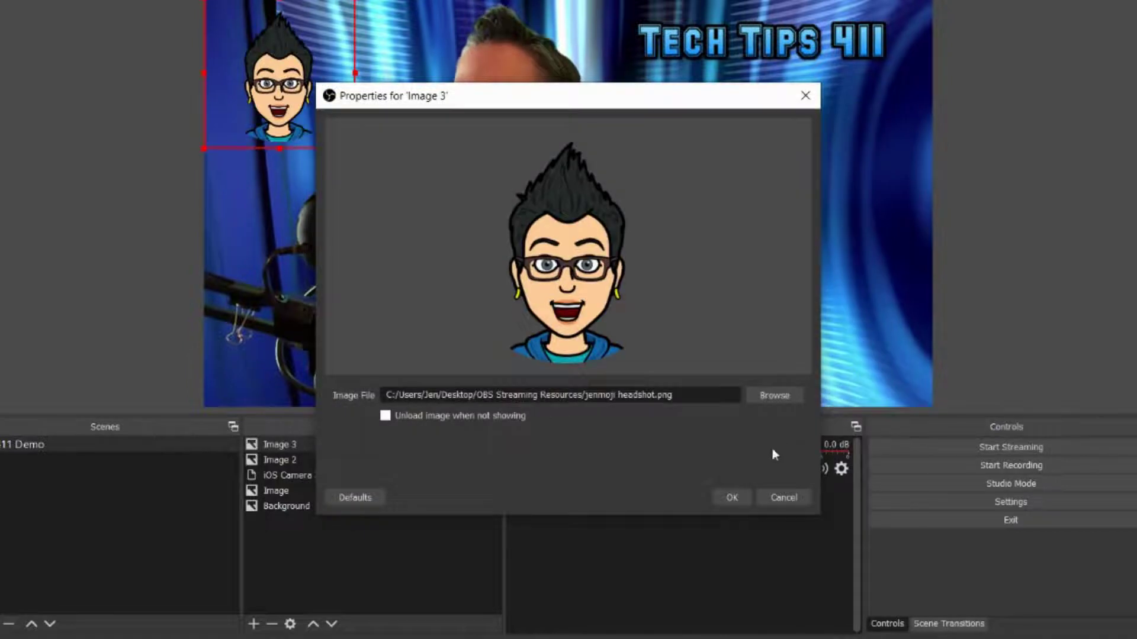
{"action": "left_click", "coordinate": [726, 497]}
{"action": "left_click_drag", "start_coordinate": [308, 126], "coordinate": [362, 92]}
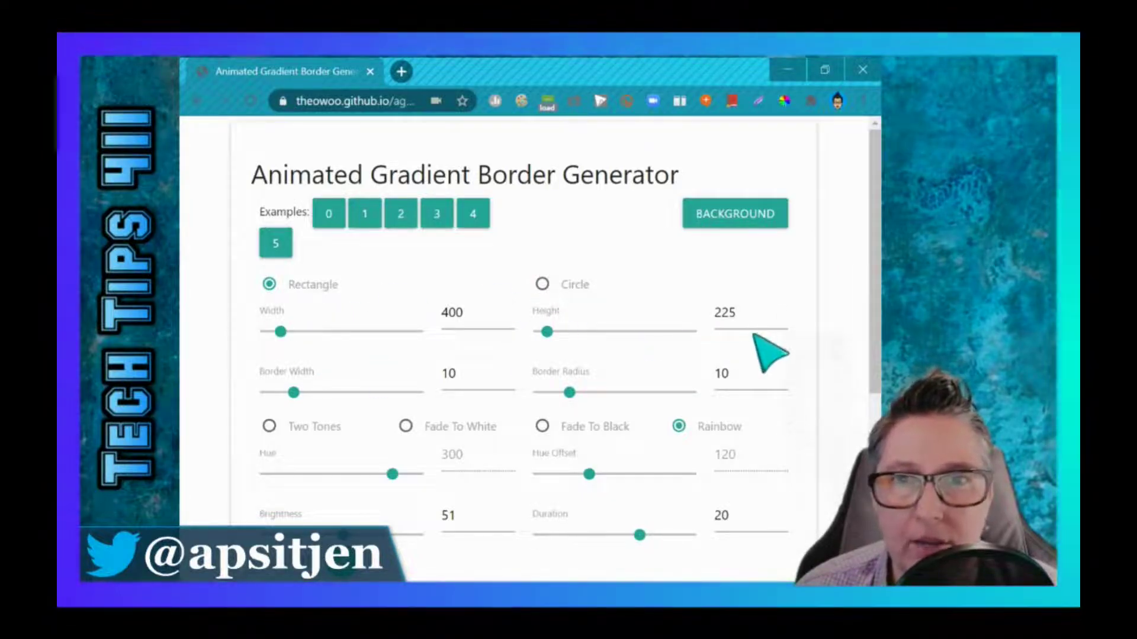
Scroll through the Animated Gradient Border Generator settings for the rainbow border
{"action": "scroll", "coordinate": [461, 349], "scroll_direction": "down", "scroll_amount": 2}
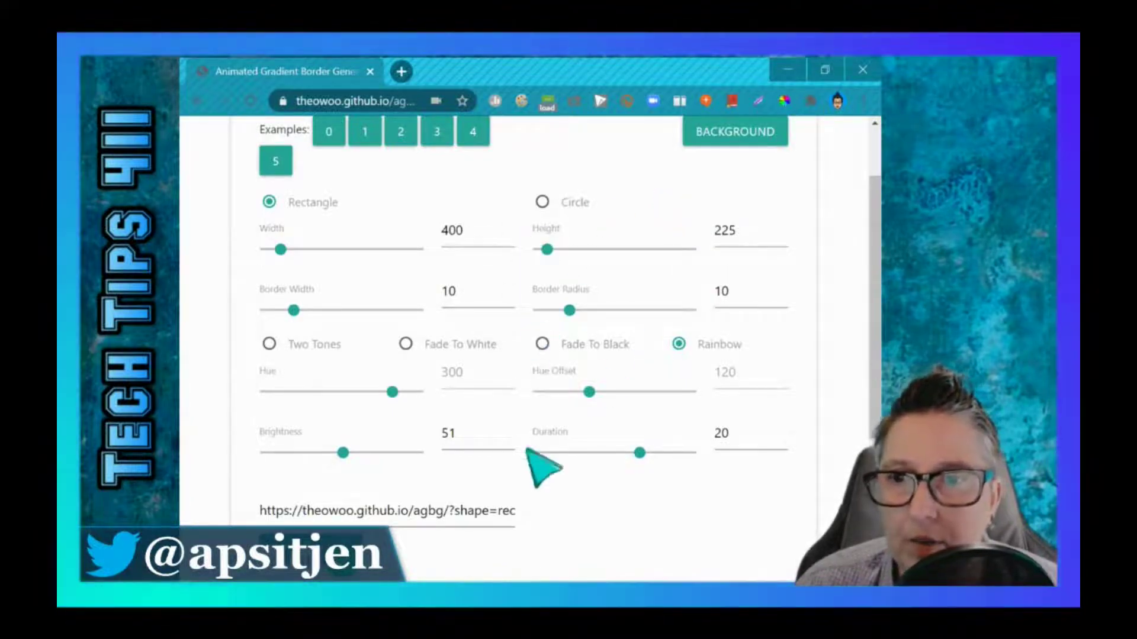
{"action": "scroll", "coordinate": [406, 573], "scroll_direction": "down", "scroll_amount": 3}
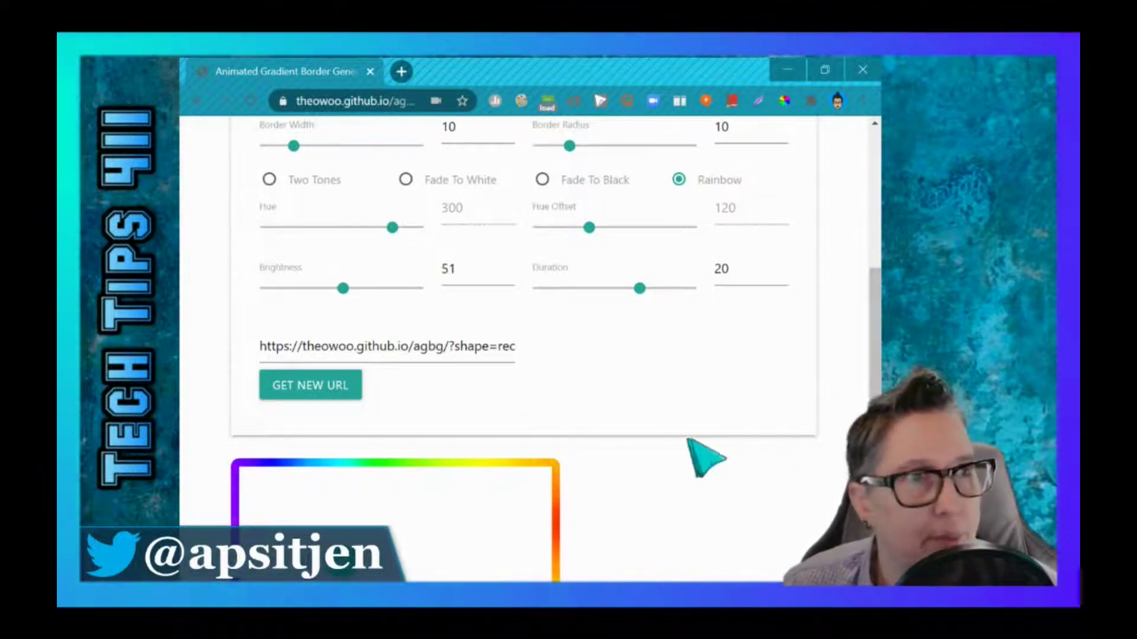
{"action": "scroll", "coordinate": [509, 486], "scroll_direction": "down", "scroll_amount": 2}
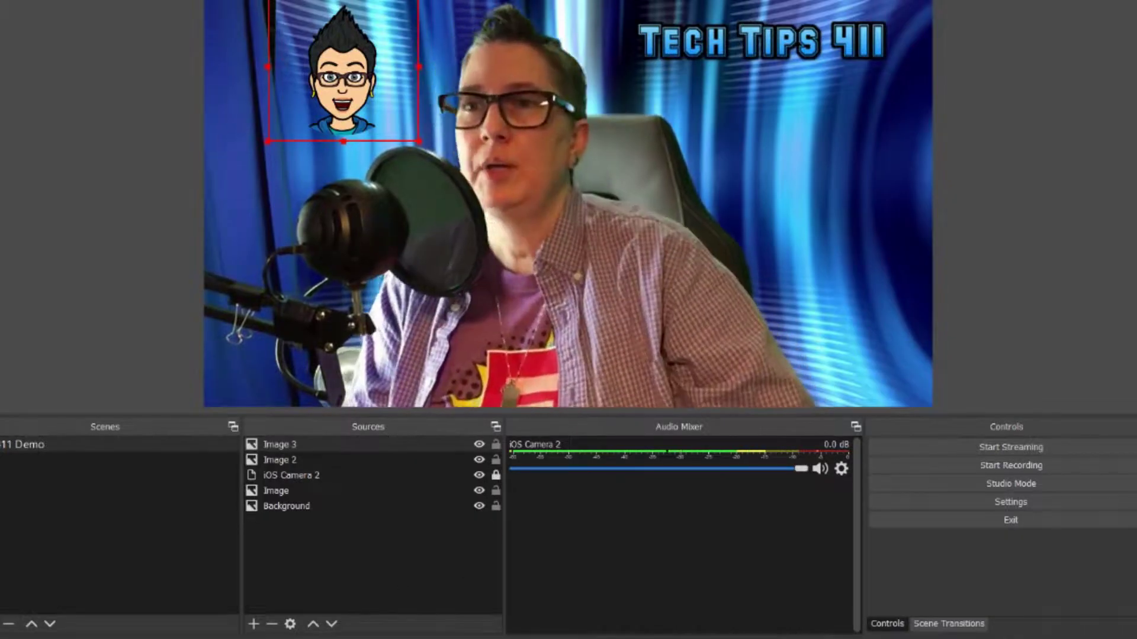
Add a Browser source named 'animated border' using the pasted rainbow gradient generator URL
{"action": "left_click", "coordinate": [253, 624]}
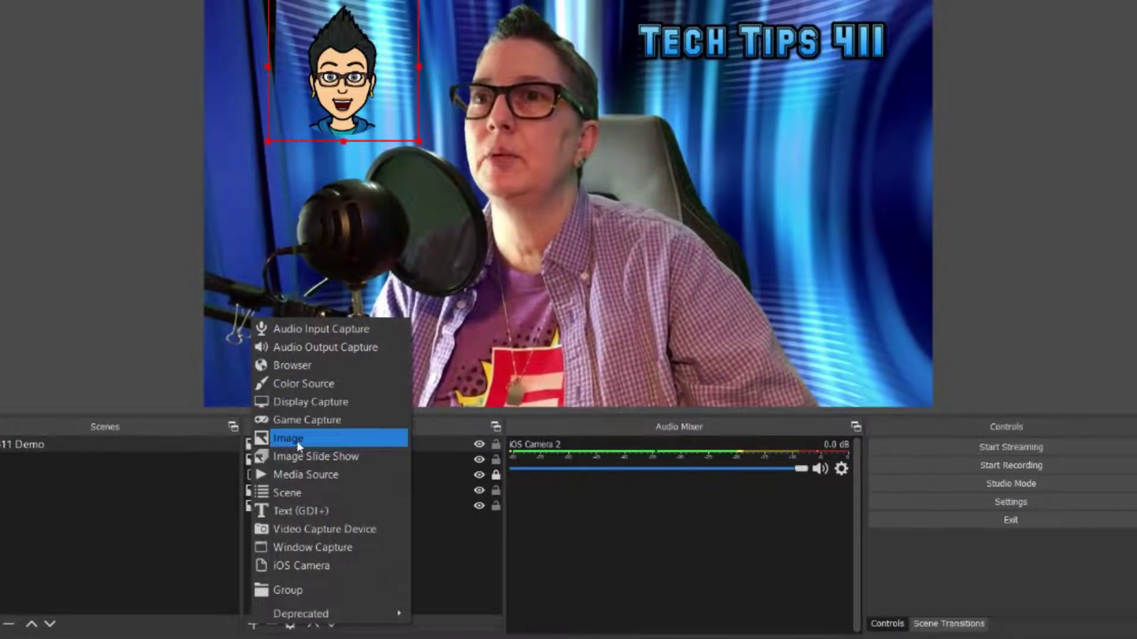
{"action": "left_click", "coordinate": [318, 369]}
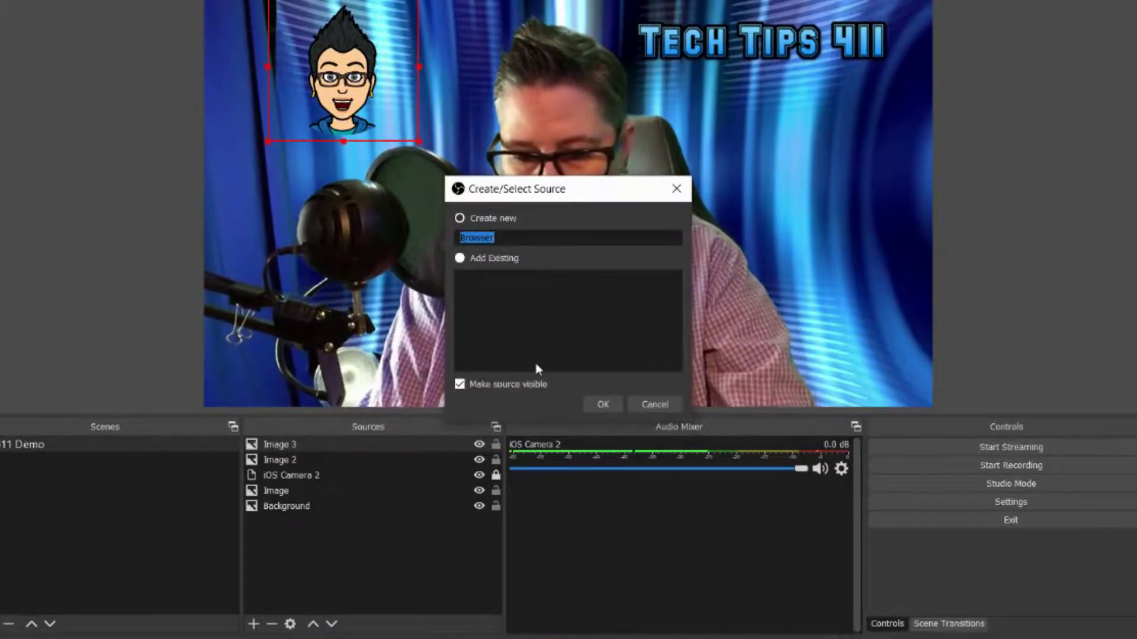
{"action": "type", "text": "animated "}
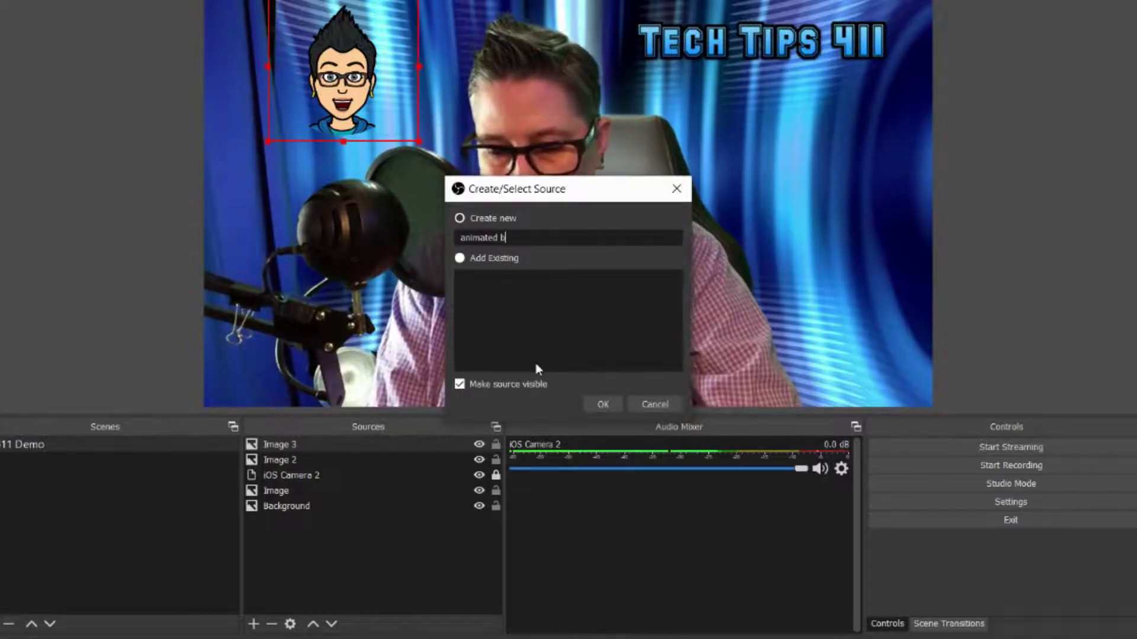
{"action": "type", "text": "border"}
{"action": "key", "text": "Return"}
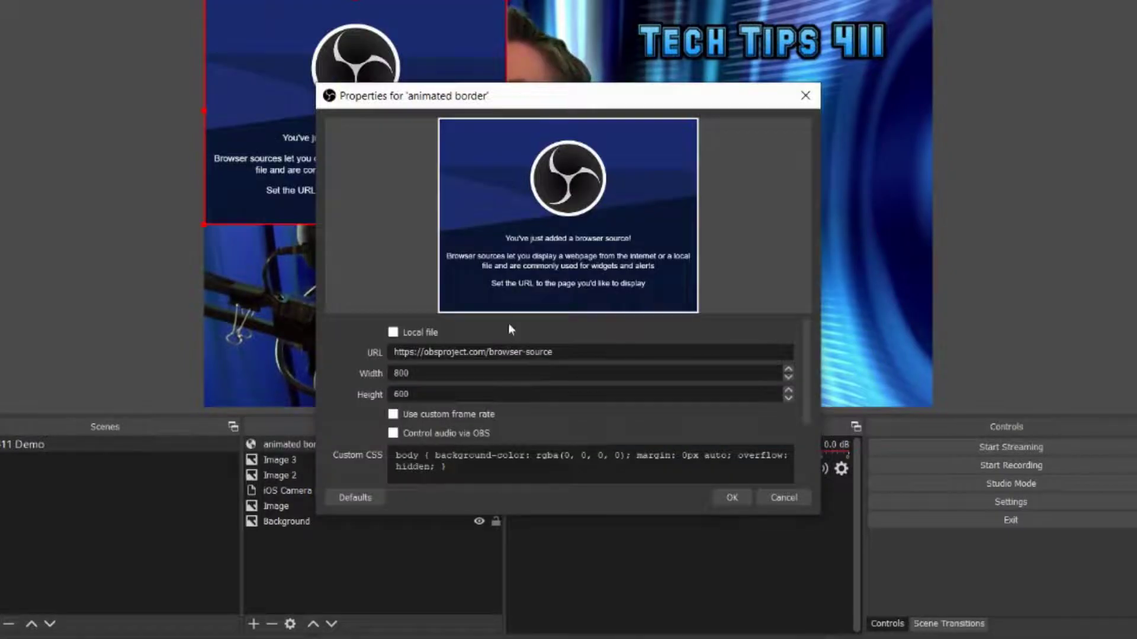
{"action": "key", "text": "ctrl+v"}
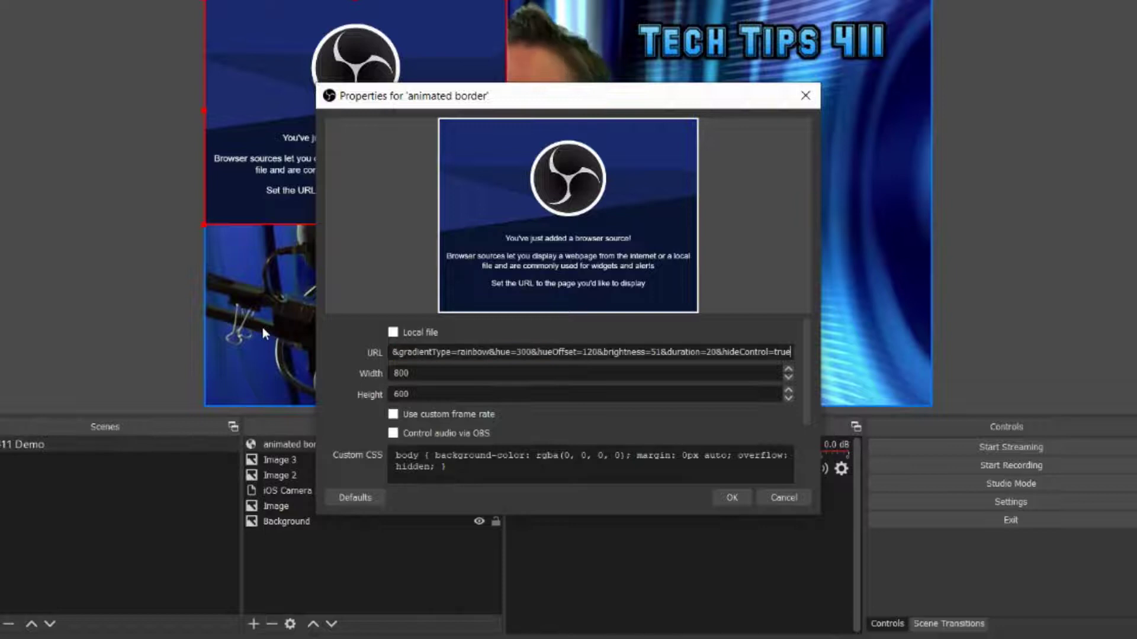
{"action": "left_click", "coordinate": [728, 498]}
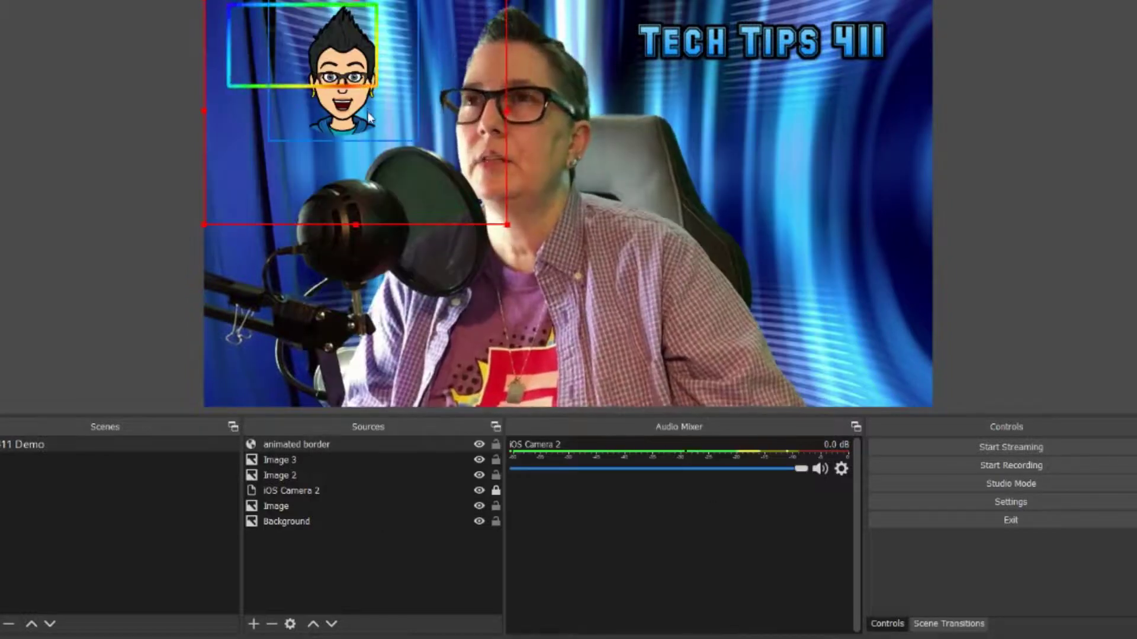
Shift the avatar slightly left and lock the Image 3, Image and Background layers
{"action": "left_click_drag", "start_coordinate": [367, 105], "coordinate": [700, 177]}
{"action": "mouse_move", "coordinate": [302, 115]}
{"action": "left_mouse_down"}
{"action": "mouse_move", "coordinate": [265, 120]}
{"action": "mouse_move", "coordinate": [278, 113]}
{"action": "mouse_move", "coordinate": [283, 127]}
{"action": "left_mouse_up"}
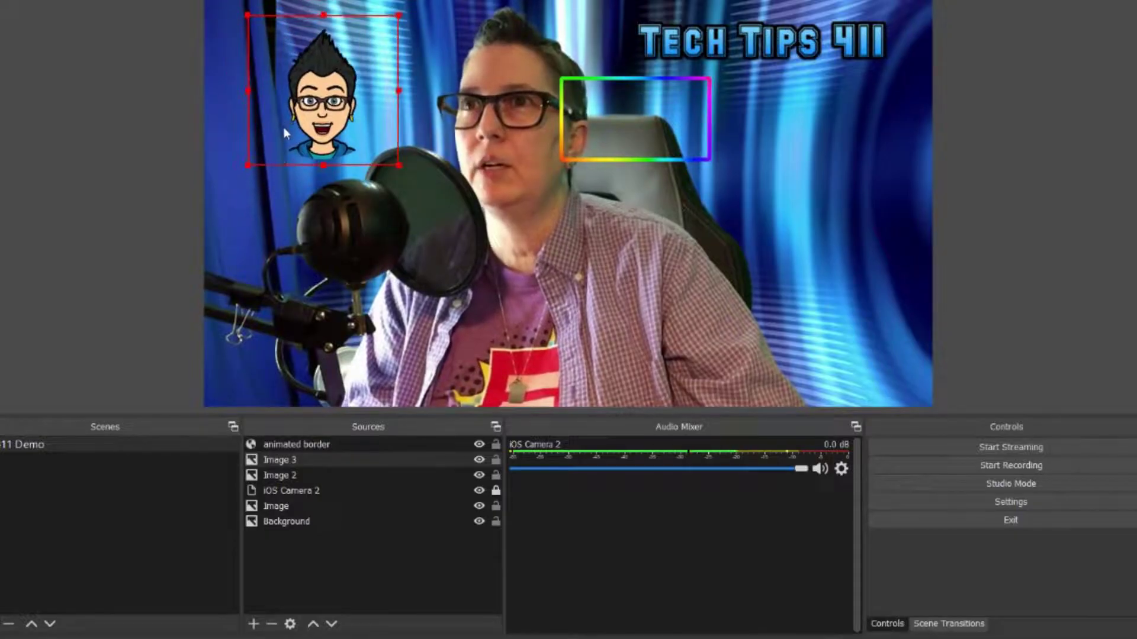
{"action": "left_click", "coordinate": [496, 459]}
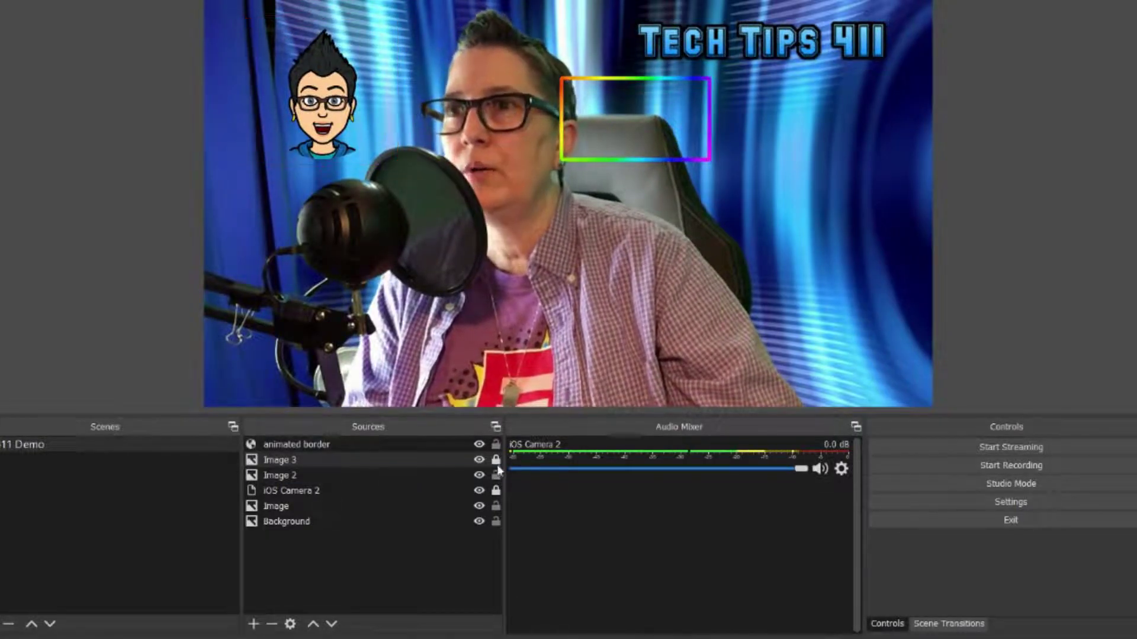
{"action": "left_click", "coordinate": [495, 506]}
{"action": "left_click", "coordinate": [495, 519]}
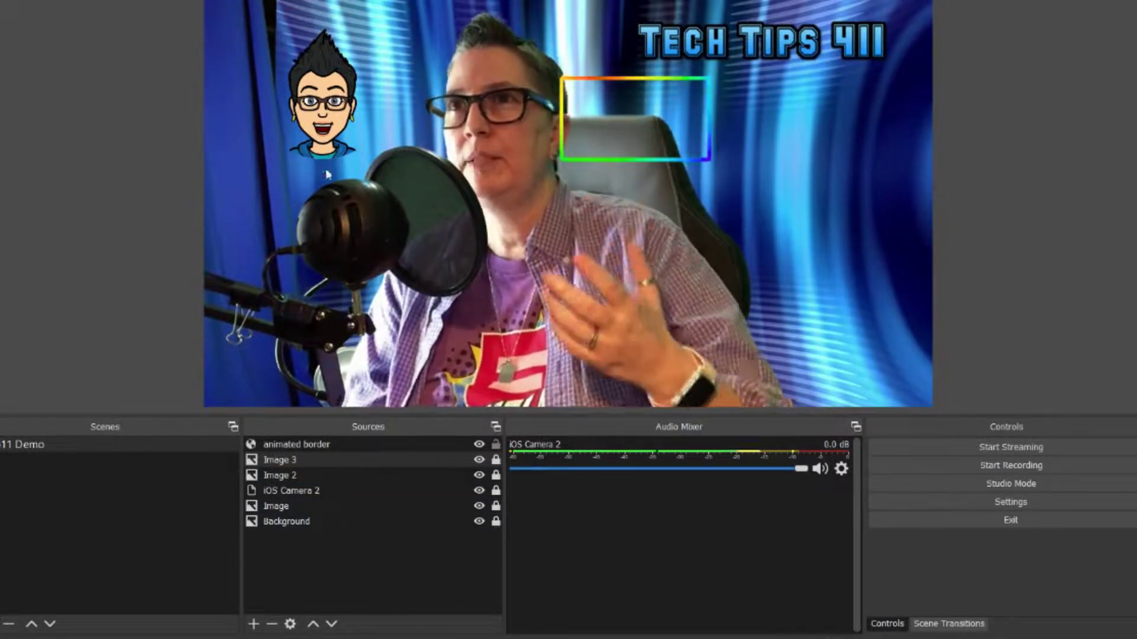
Move the rainbow border to the upper left and shrink it to hug the rainbow rectangle
{"action": "left_click_drag", "start_coordinate": [713, 115], "coordinate": [506, 84]}
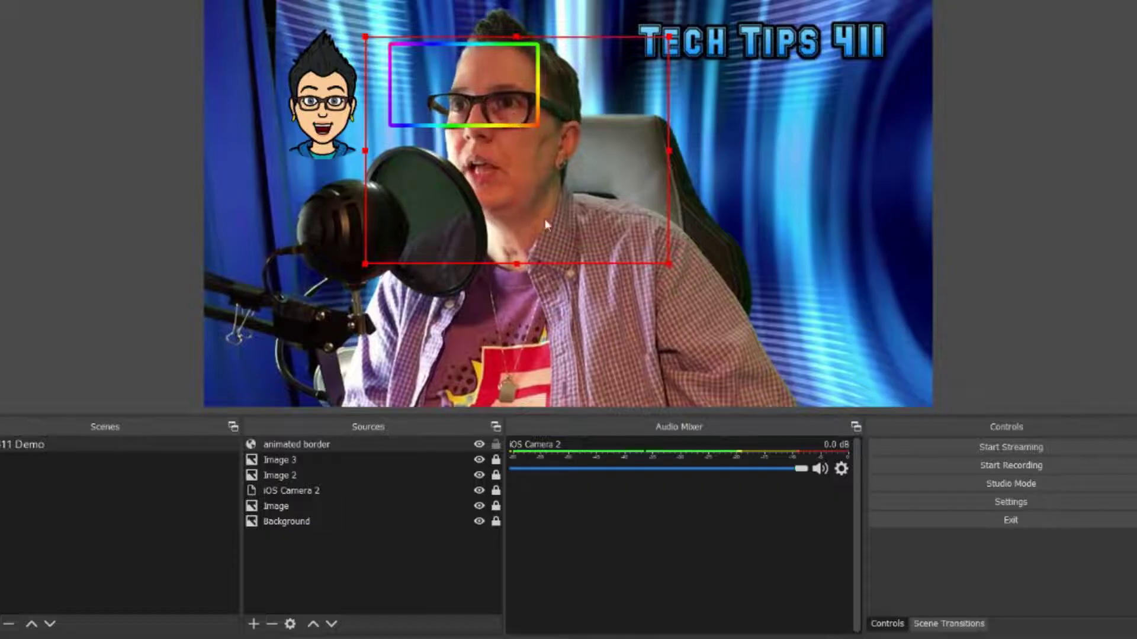
{"action": "mouse_move", "coordinate": [519, 265]}
{"action": "left_mouse_down"}
{"action": "mouse_move", "coordinate": [510, 257]}
{"action": "mouse_move", "coordinate": [519, 254]}
{"action": "left_mouse_up"}
{"action": "left_click_drag", "start_coordinate": [521, 172], "coordinate": [525, 137]}
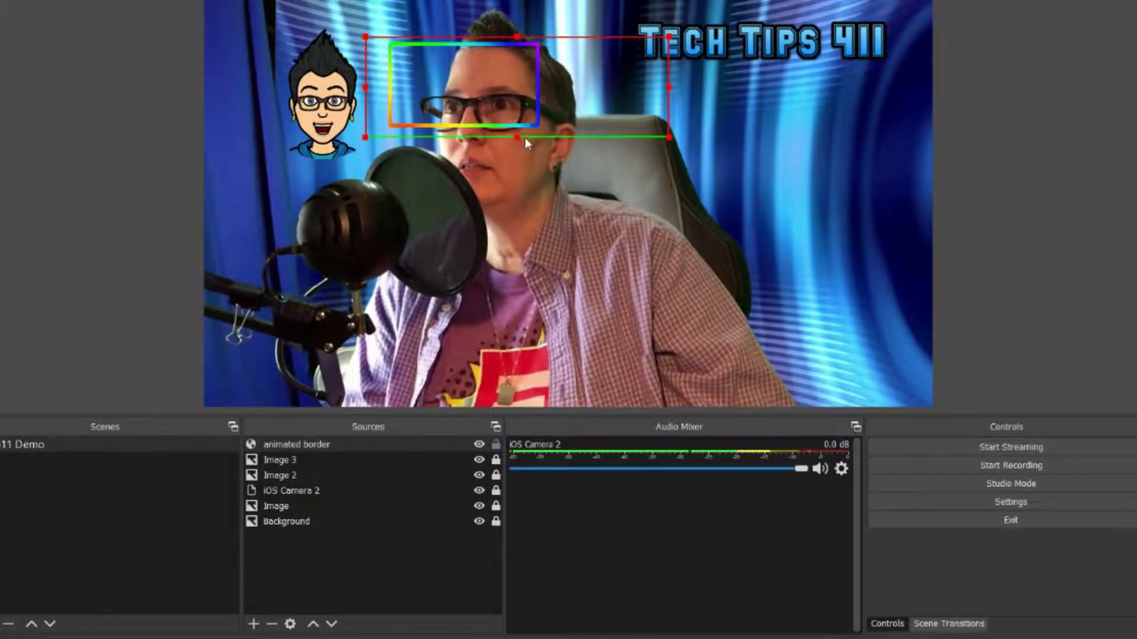
{"action": "left_click_drag", "start_coordinate": [668, 83], "coordinate": [565, 93]}
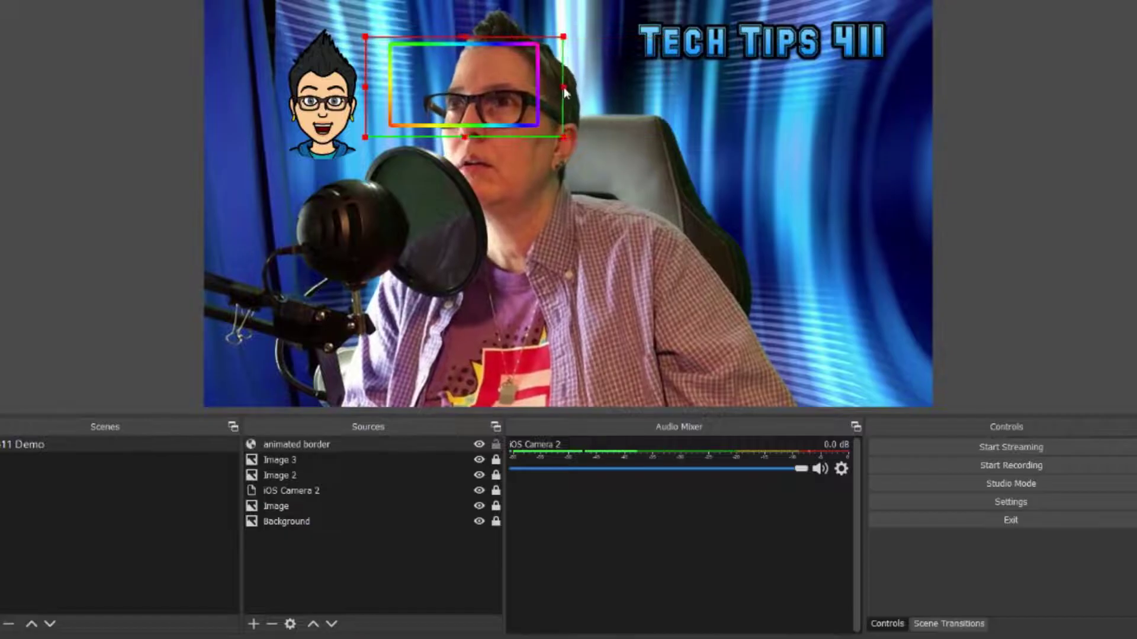
Enlarge the animated border over the whole canvas and align it with the scene edges
{"action": "left_click", "coordinate": [384, 87]}
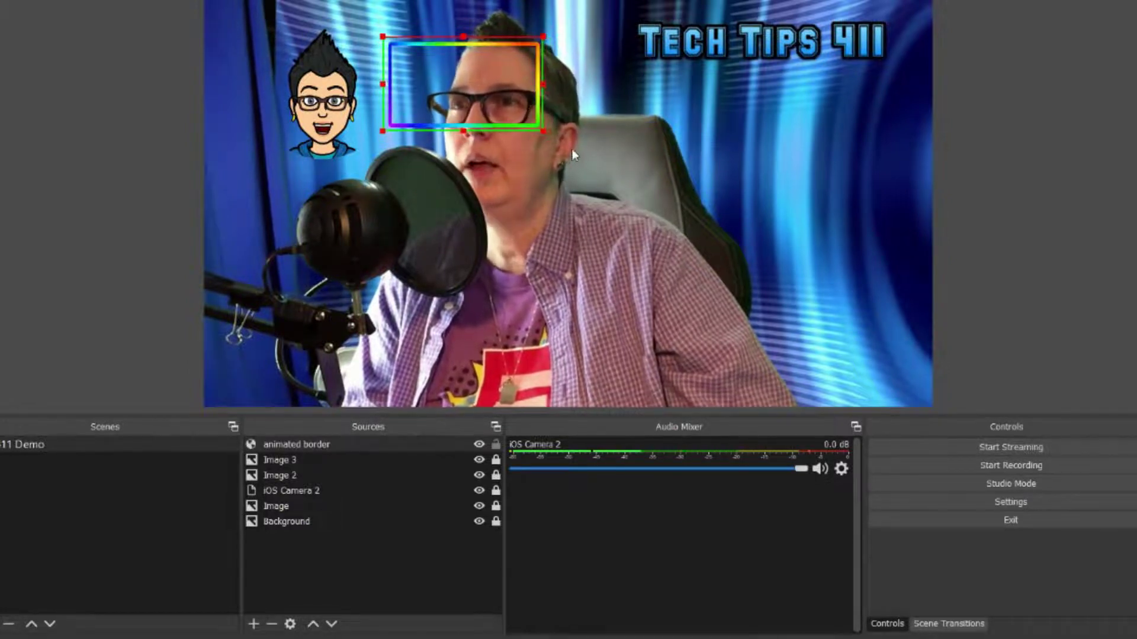
{"action": "left_click_drag", "start_coordinate": [549, 131], "coordinate": [565, 249]}
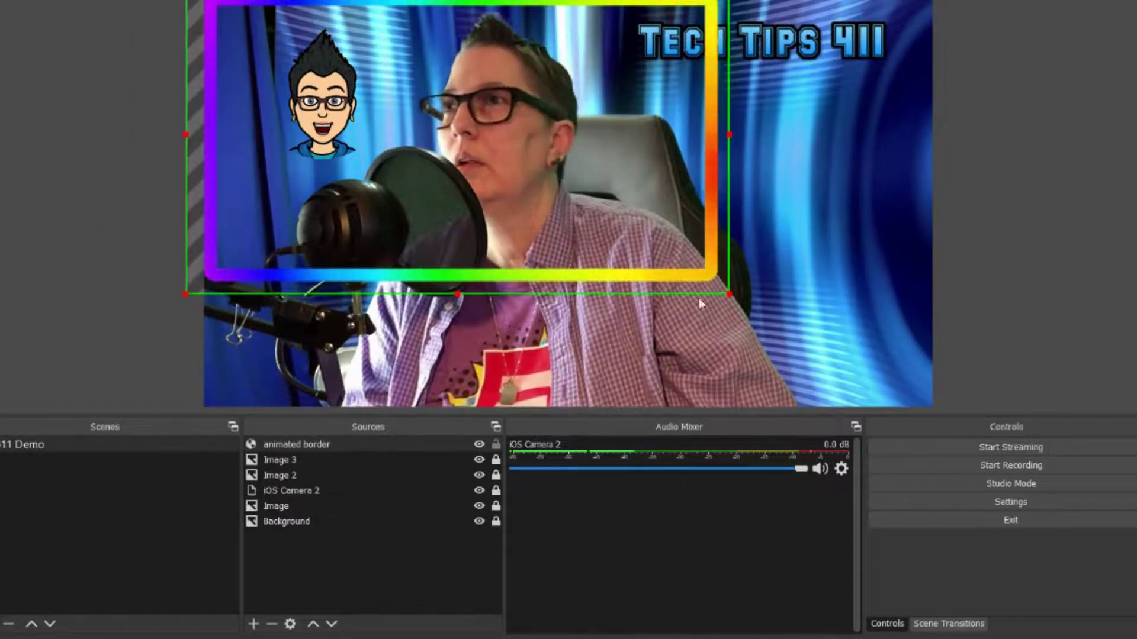
{"action": "left_click_drag", "start_coordinate": [731, 289], "coordinate": [936, 429]}
{"action": "left_click_drag", "start_coordinate": [675, 377], "coordinate": [662, 408]}
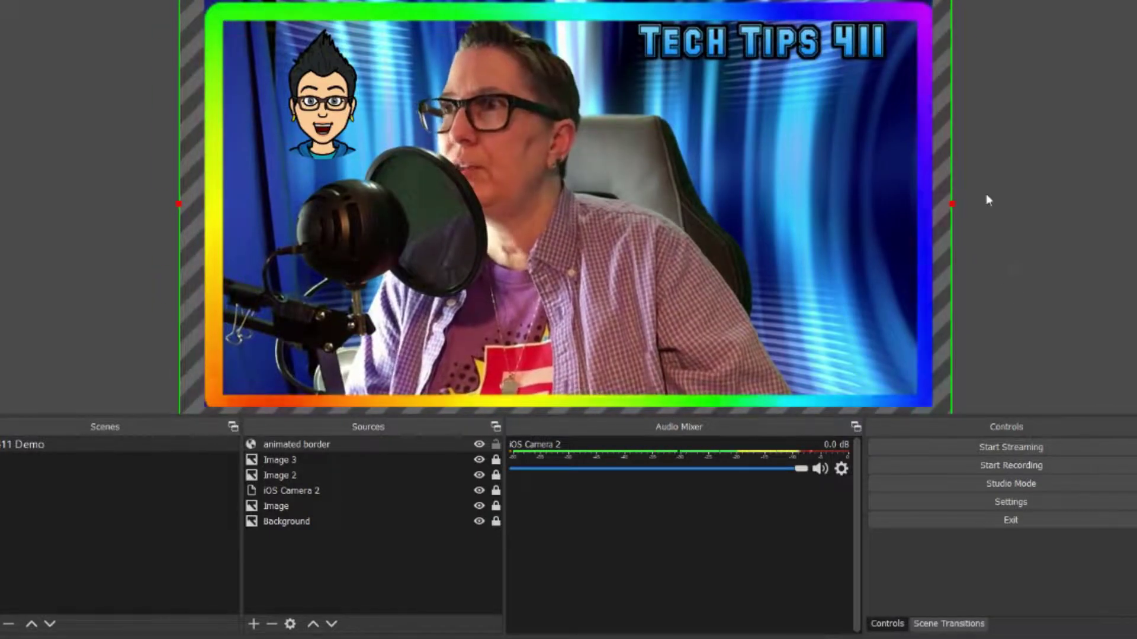
{"action": "left_click_drag", "start_coordinate": [929, 90], "coordinate": [928, 82]}
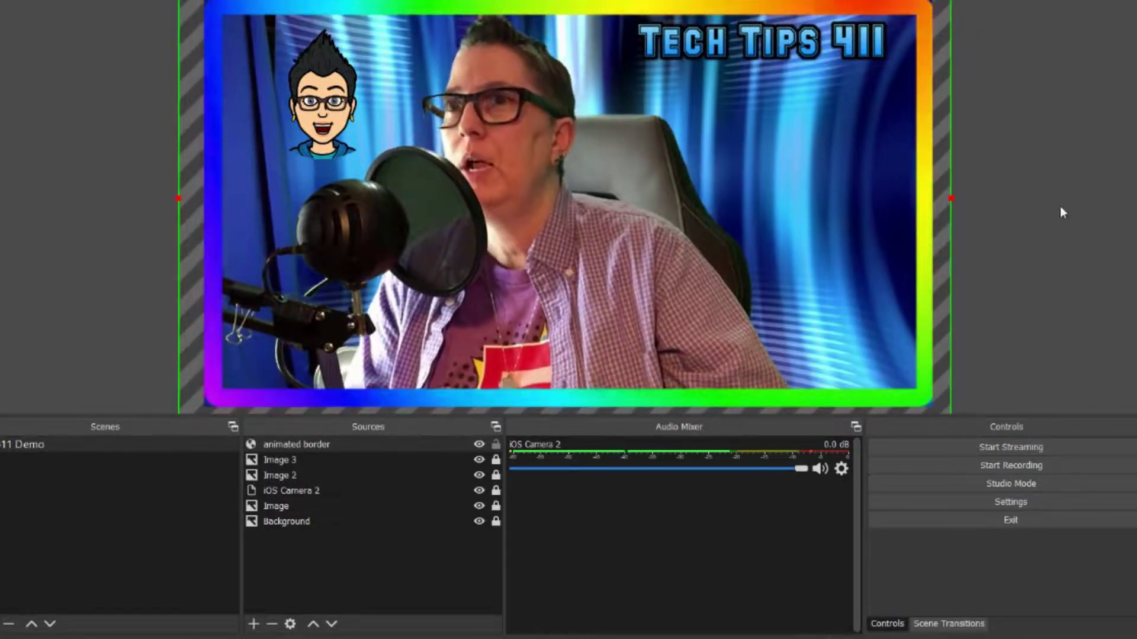
Lock the animated border layer and start the OBS VirtualCam output
{"action": "left_click", "coordinate": [496, 445]}
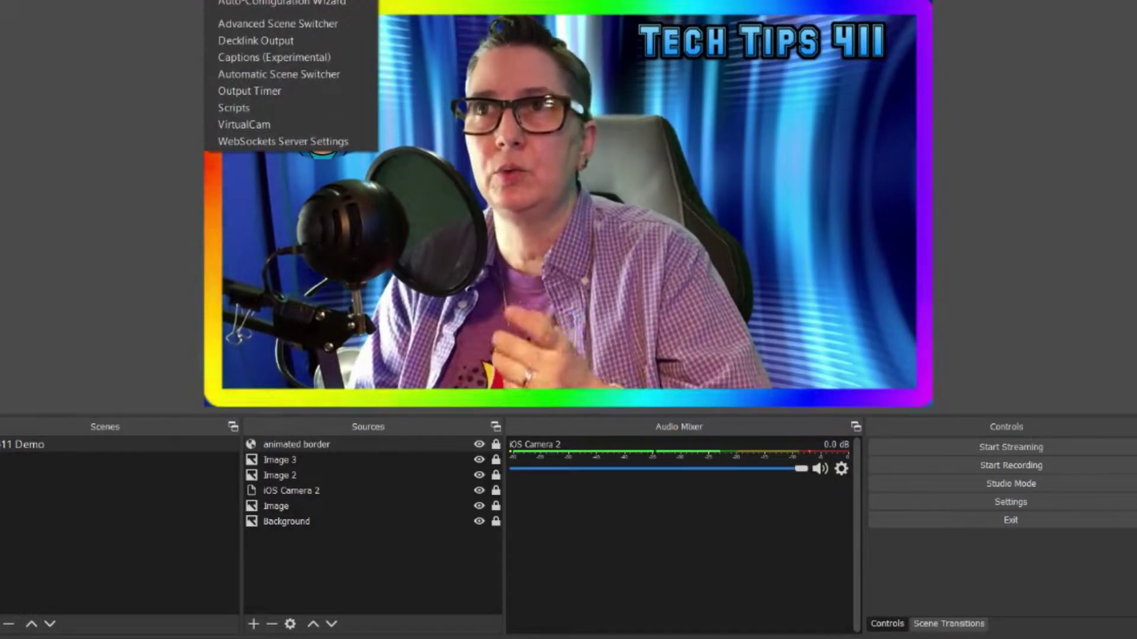
{"action": "left_click", "coordinate": [283, 119]}
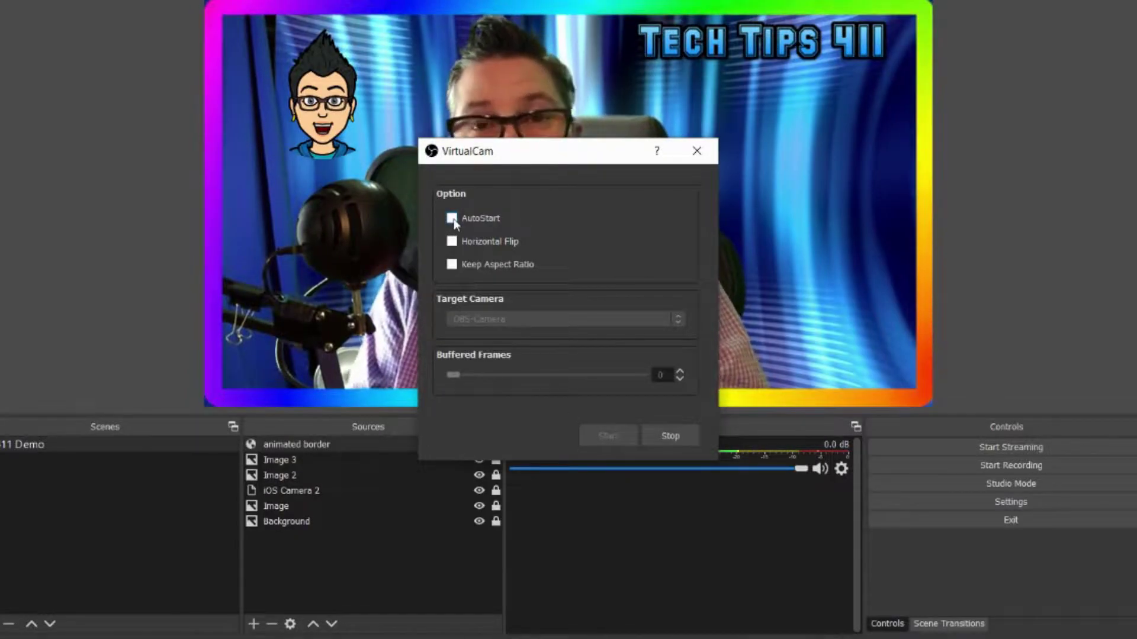
{"action": "left_click_drag", "start_coordinate": [531, 160], "coordinate": [936, 125]}
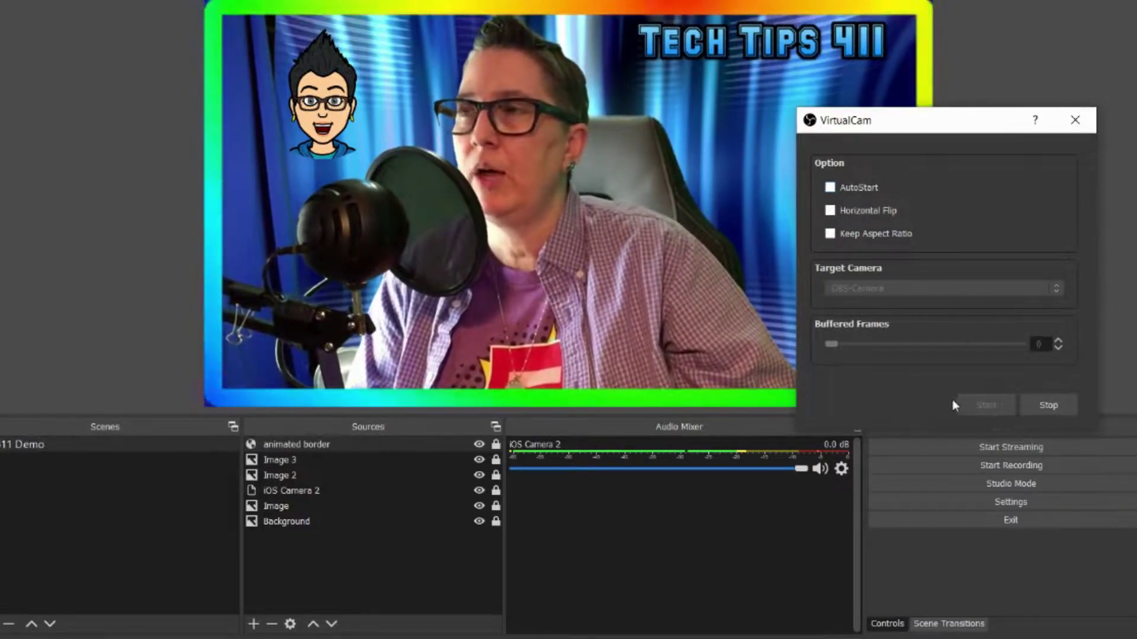
{"action": "left_click", "coordinate": [1075, 119]}
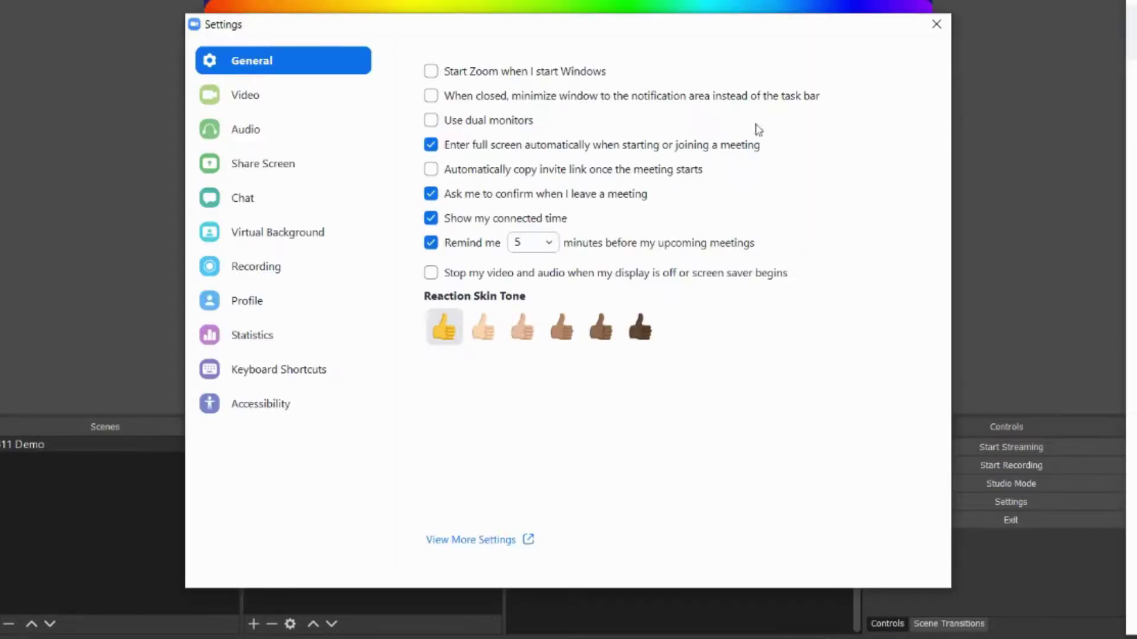
Open Zoom's Video settings page to use OBS-Camera as the camera
{"action": "left_click", "coordinate": [245, 97]}
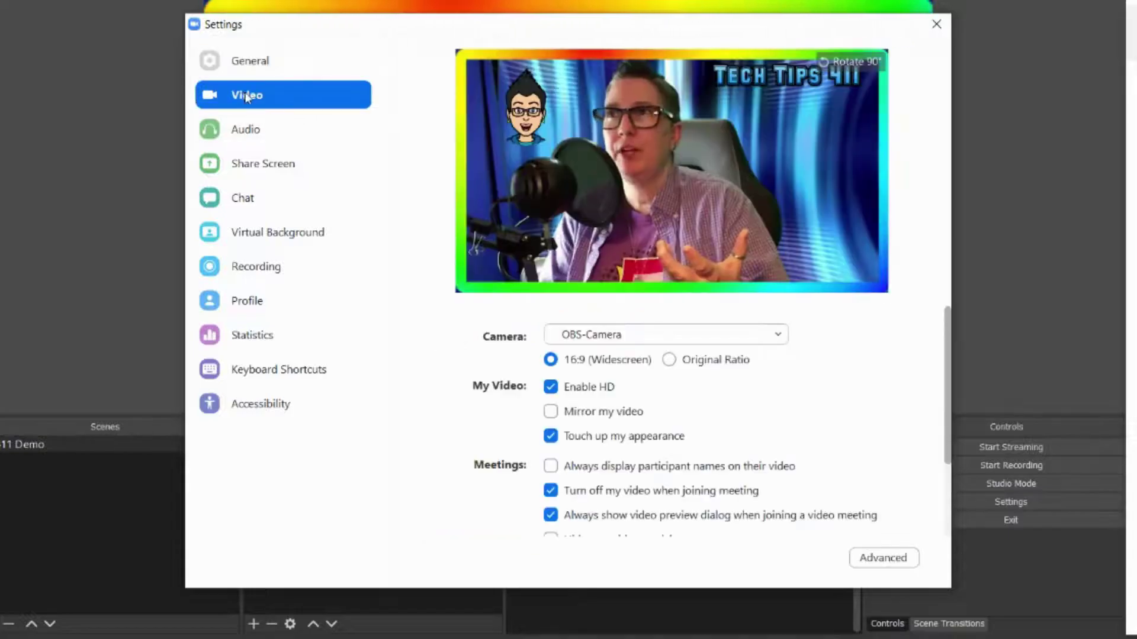